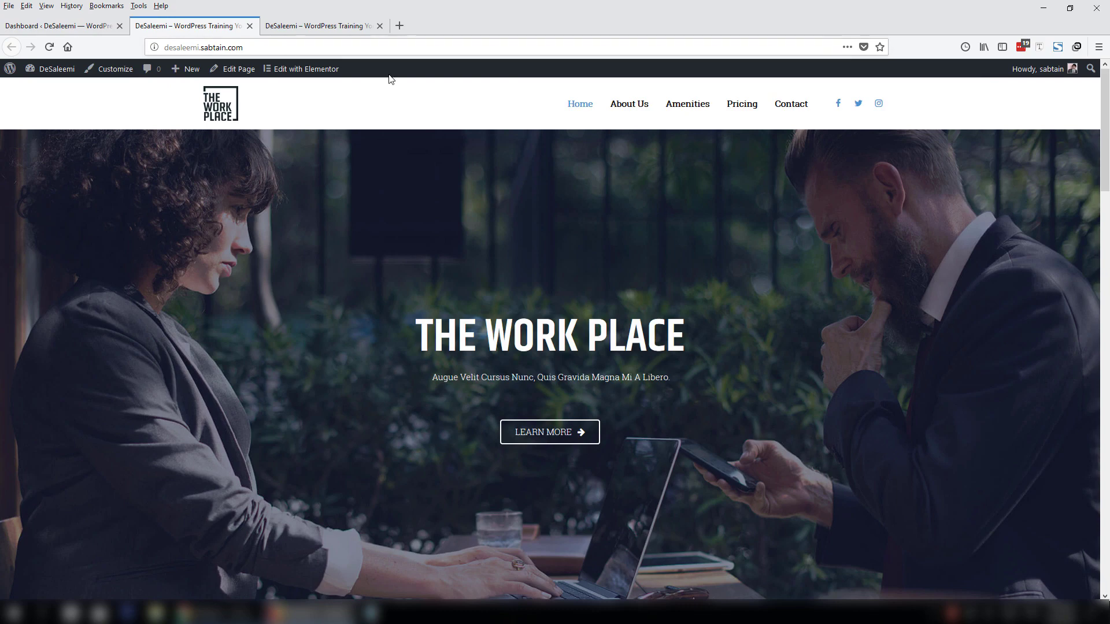
Search the web for "pingdom tools" in a new browser tab and open Pingdom's Website speed test result
{"action": "mouse_move", "coordinate": [1106, 93]}
{"action": "left_mouse_down"}
{"action": "mouse_move", "coordinate": [1106, 495]}
{"action": "mouse_move", "coordinate": [1106, 92]}
{"action": "left_mouse_up"}
{"action": "left_click", "coordinate": [401, 29]}
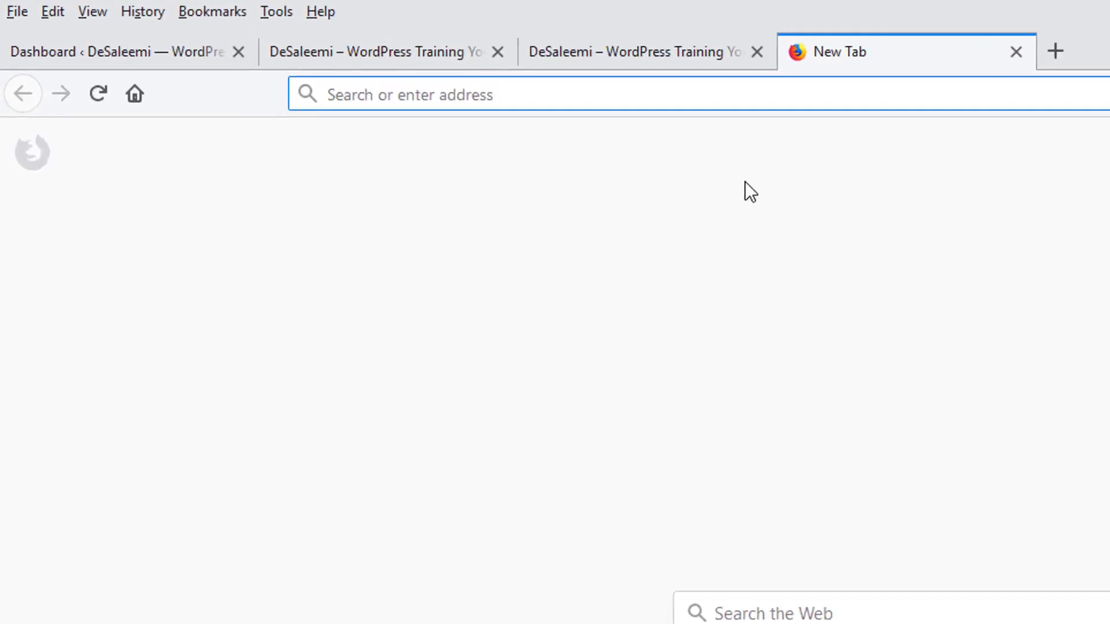
{"action": "type", "text": "pingdom "}
{"action": "type", "text": "t"}
{"action": "key", "text": "BackSpace"}
{"action": "type", "text": "dom toll"}
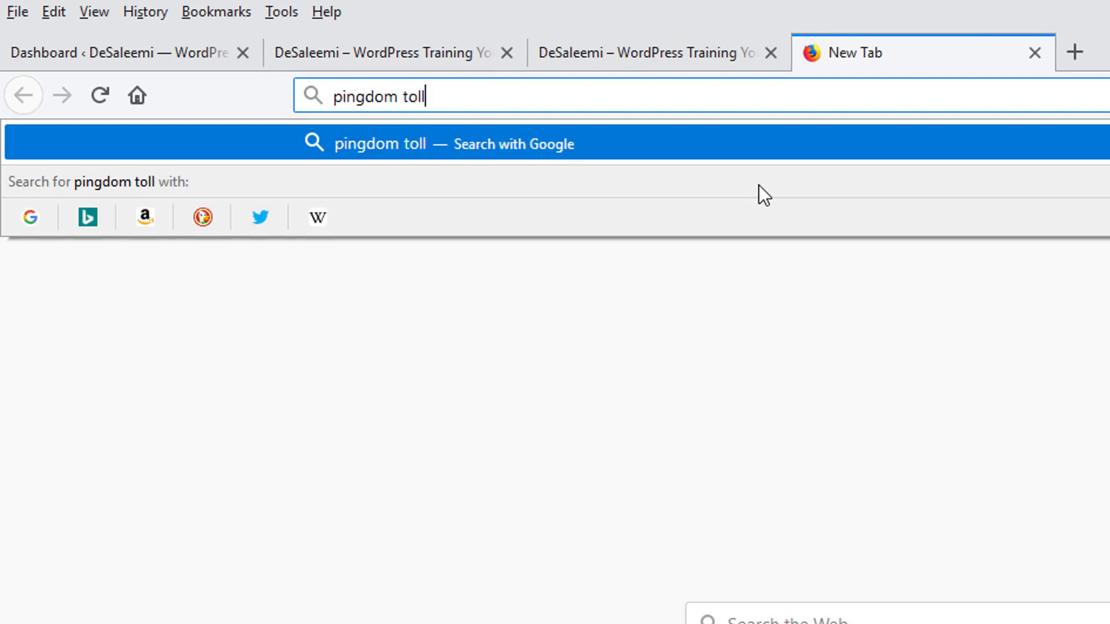
{"action": "key", "text": "BackSpace"}
{"action": "type", "text": "oo"}
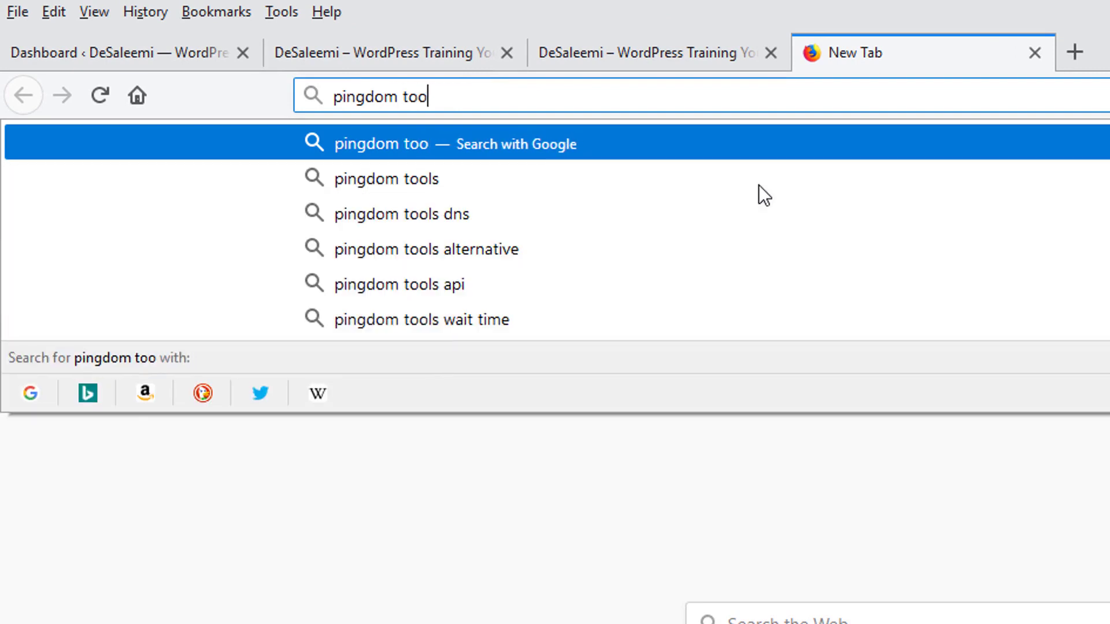
{"action": "type", "text": "ls"}
{"action": "key", "text": "Return"}
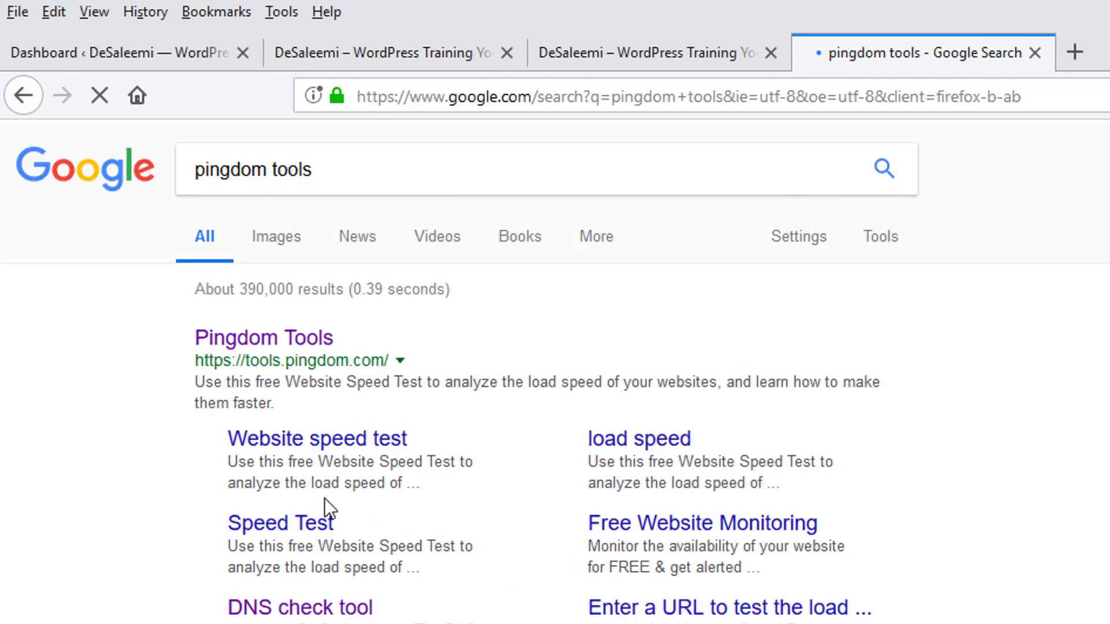
{"action": "left_click", "coordinate": [322, 449]}
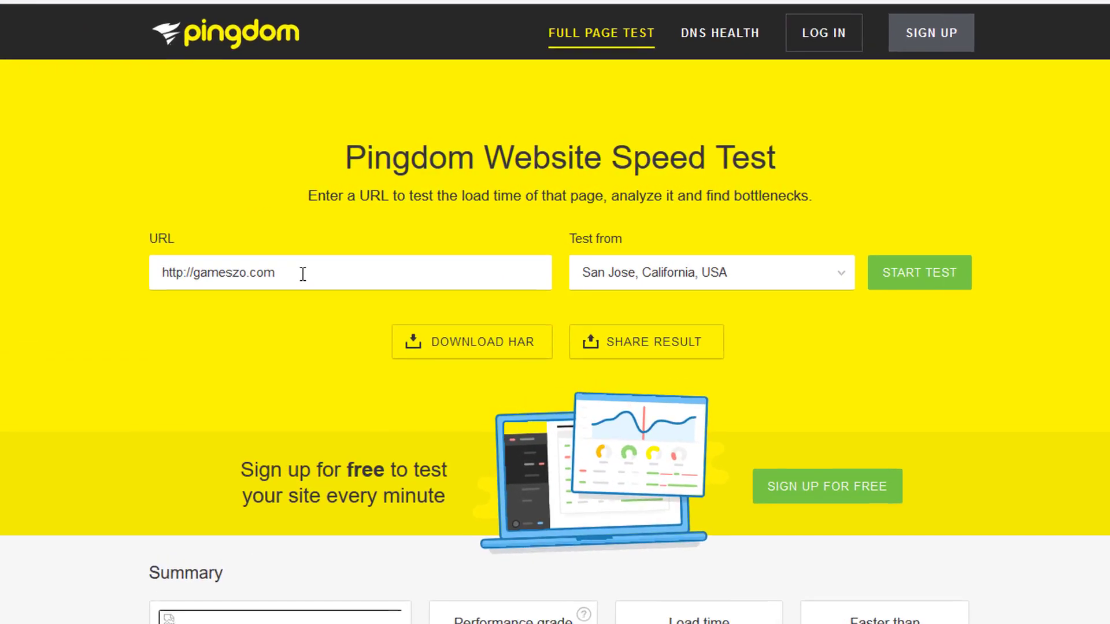
{"action": "left_click_drag", "start_coordinate": [398, 238], "coordinate": [263, 234]}
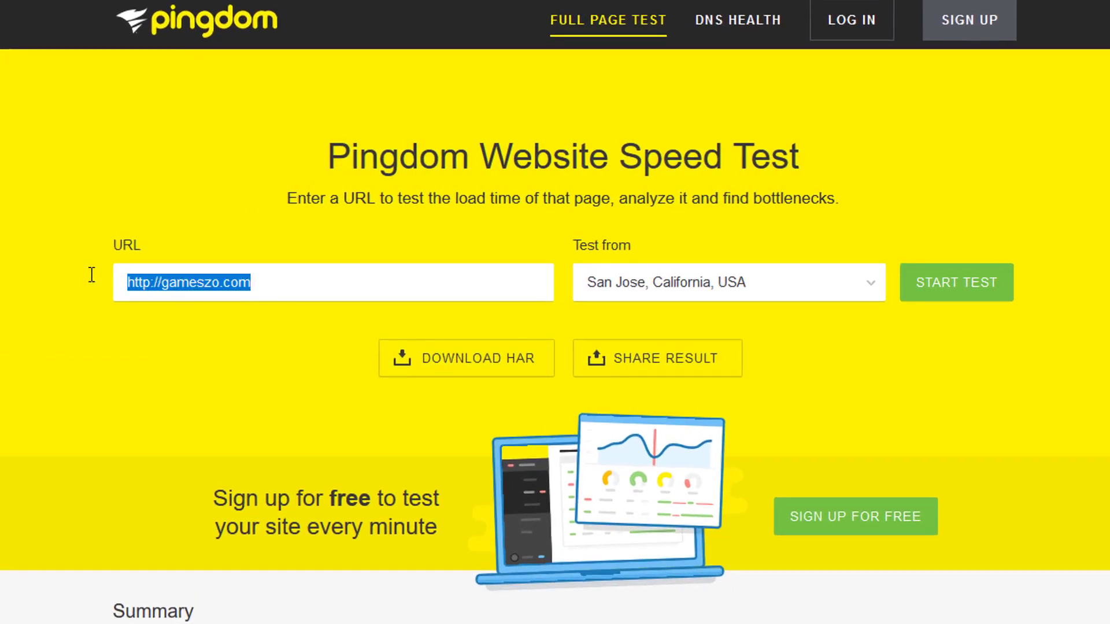
{"action": "left_click", "coordinate": [788, 286]}
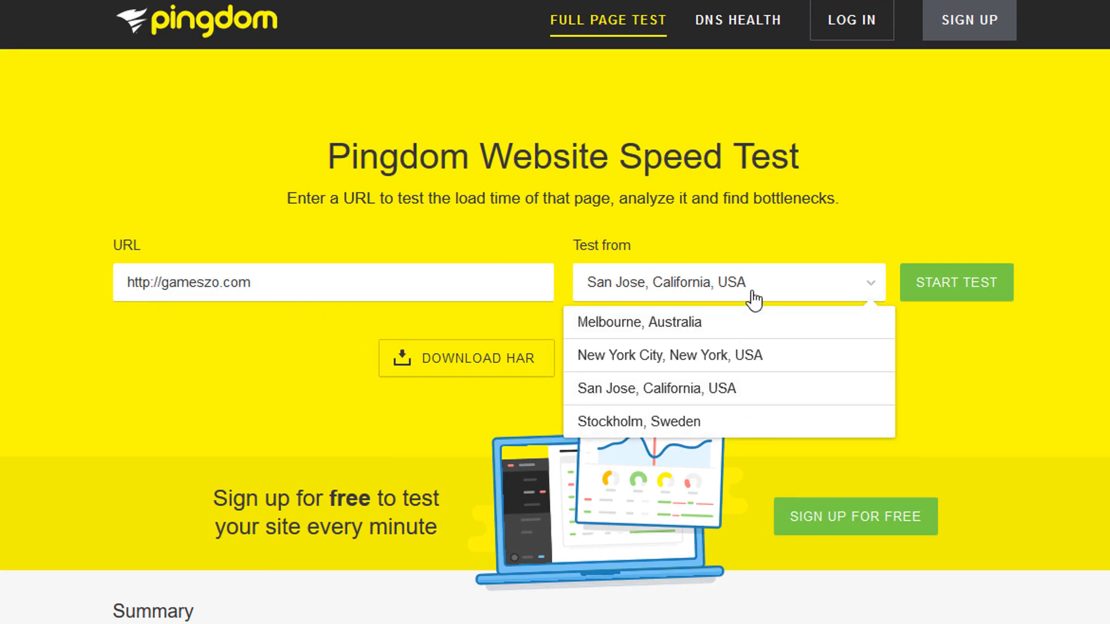
{"action": "left_click", "coordinate": [202, 393]}
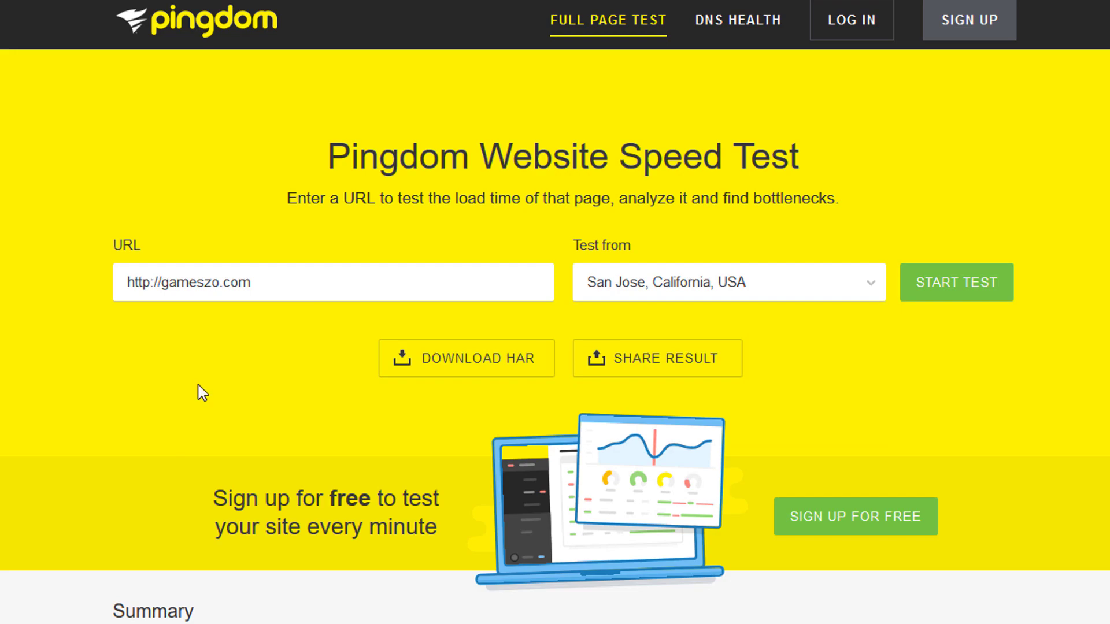
{"action": "left_click", "coordinate": [273, 291]}
{"action": "key", "text": "ctrl+a"}
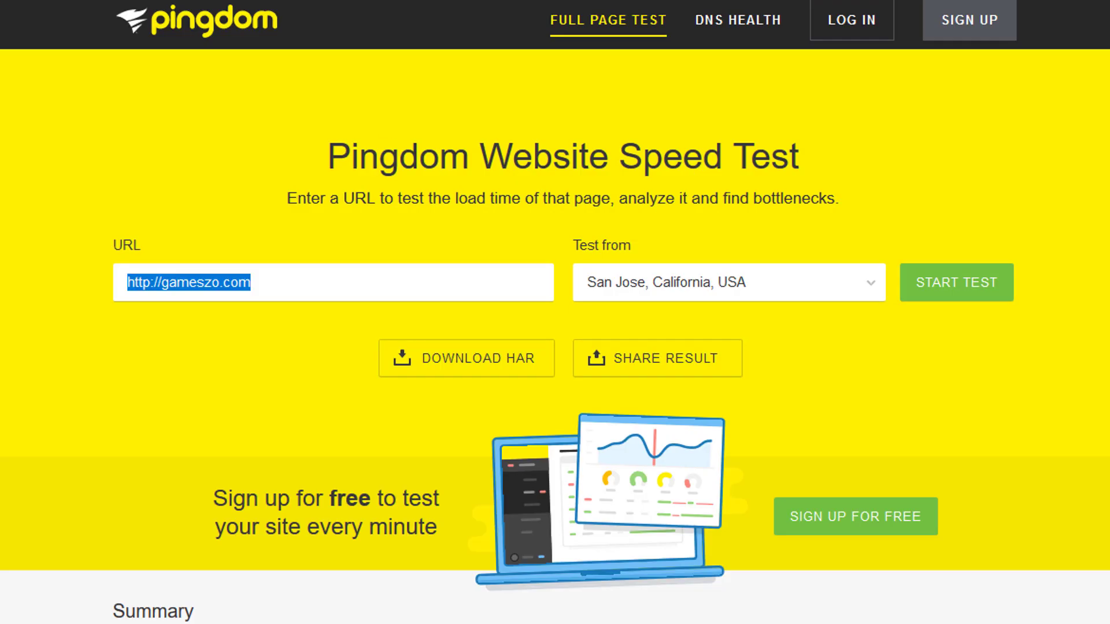
{"action": "type", "text": "http://desaleemi.sabtain.com/"}
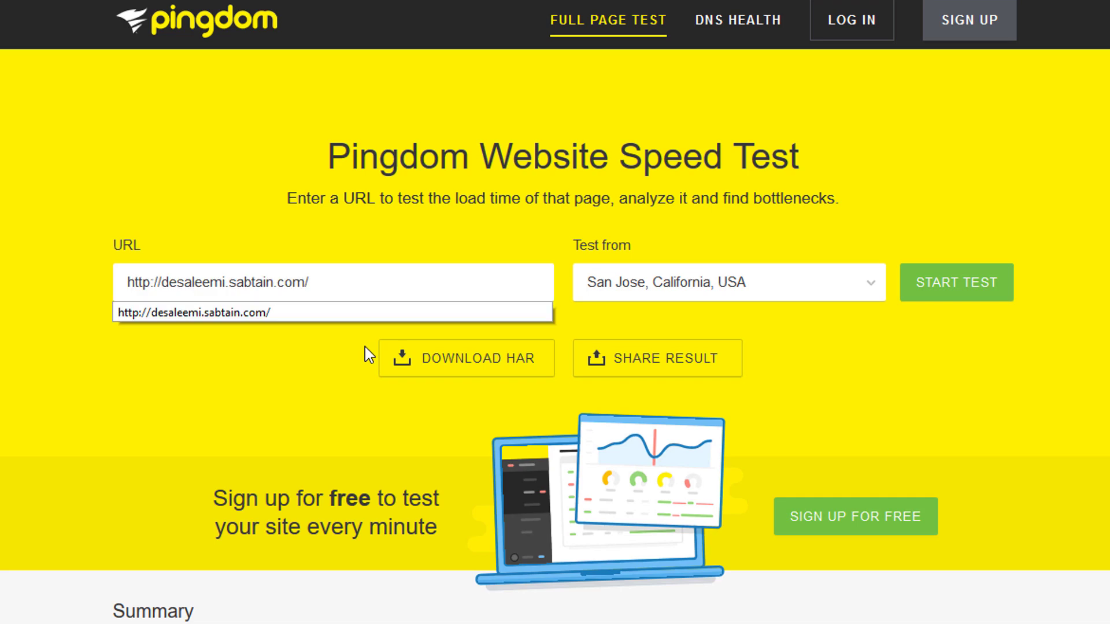
{"action": "left_click", "coordinate": [970, 306]}
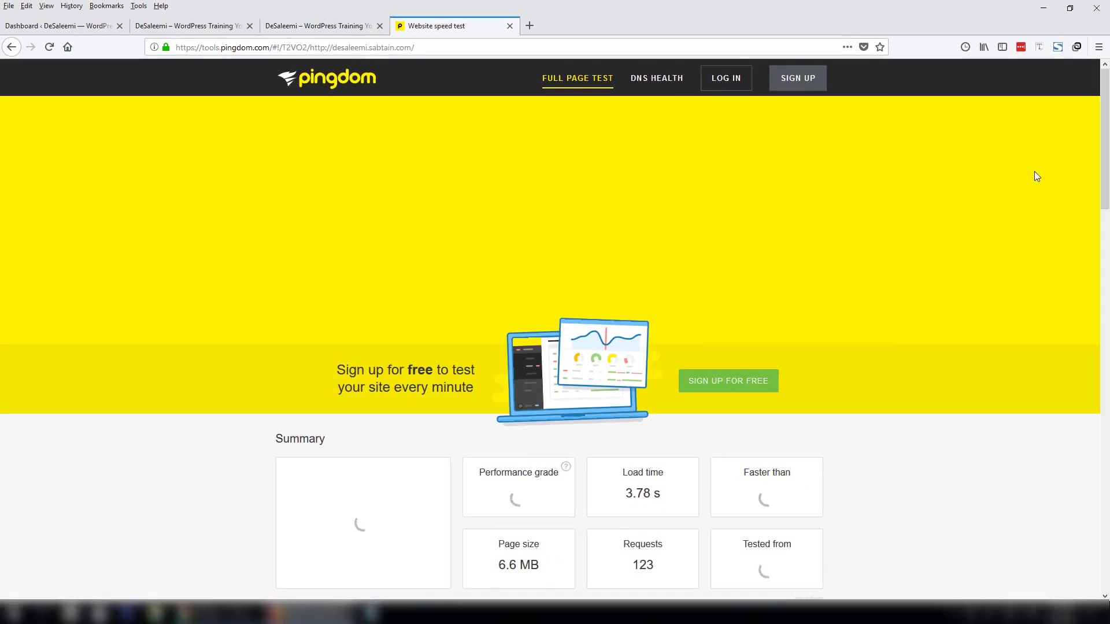
Review the speed test's summary and performance insights, and examine the file requests sorted by load time
{"action": "left_click_drag", "start_coordinate": [1108, 153], "coordinate": [1109, 194]}
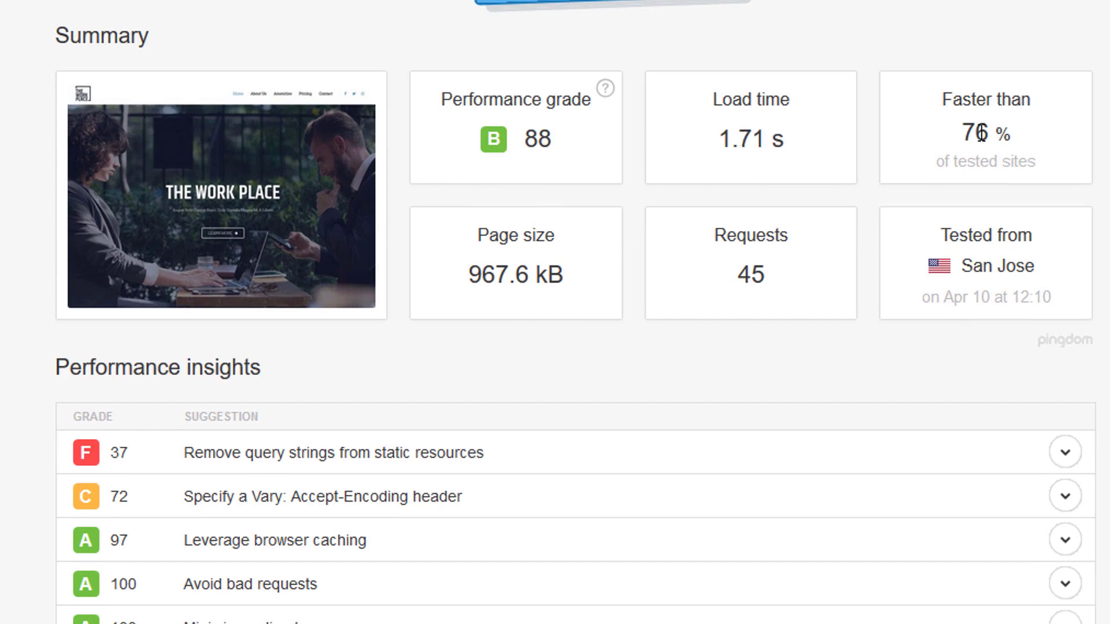
{"action": "scroll", "coordinate": [555, 312], "scroll_direction": "down", "scroll_amount": 20}
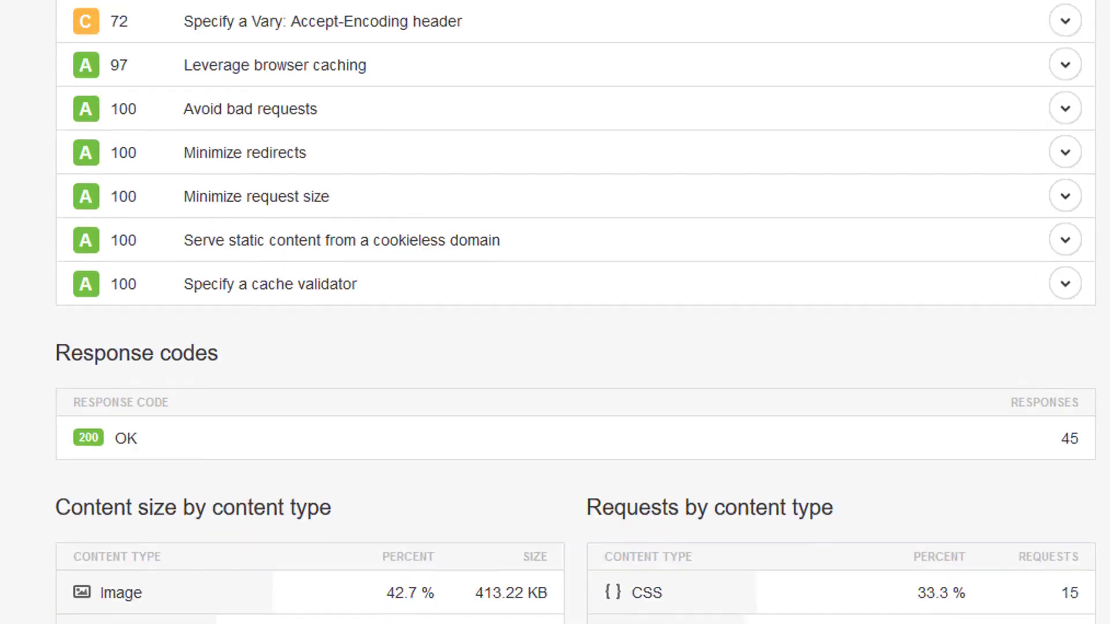
{"action": "scroll", "coordinate": [555, 312], "scroll_direction": "down", "scroll_amount": 3}
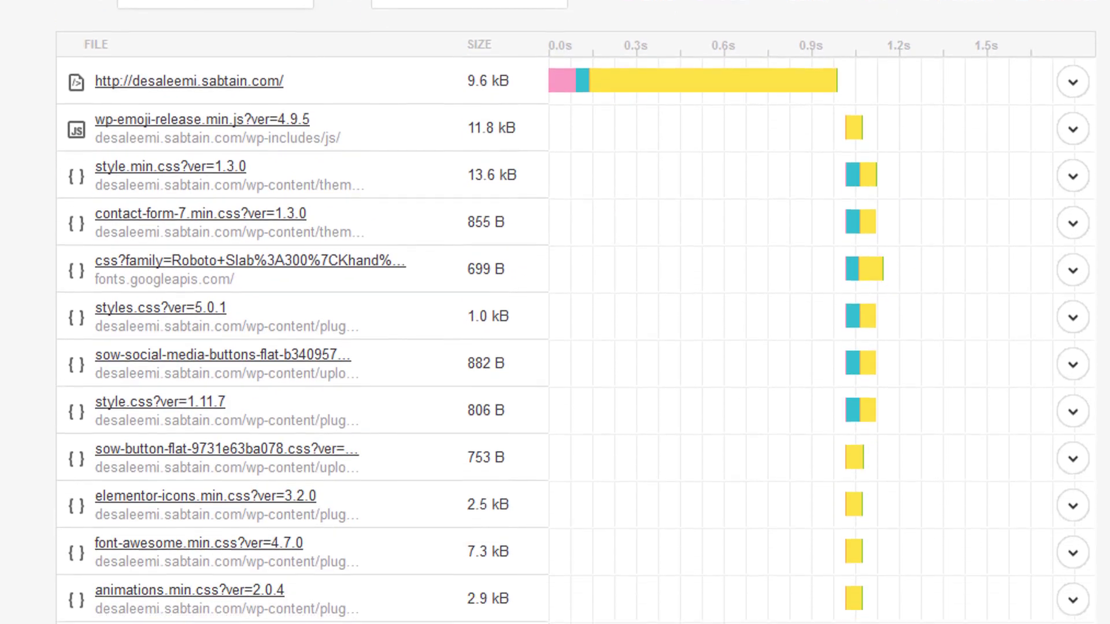
{"action": "left_click", "coordinate": [213, 0]}
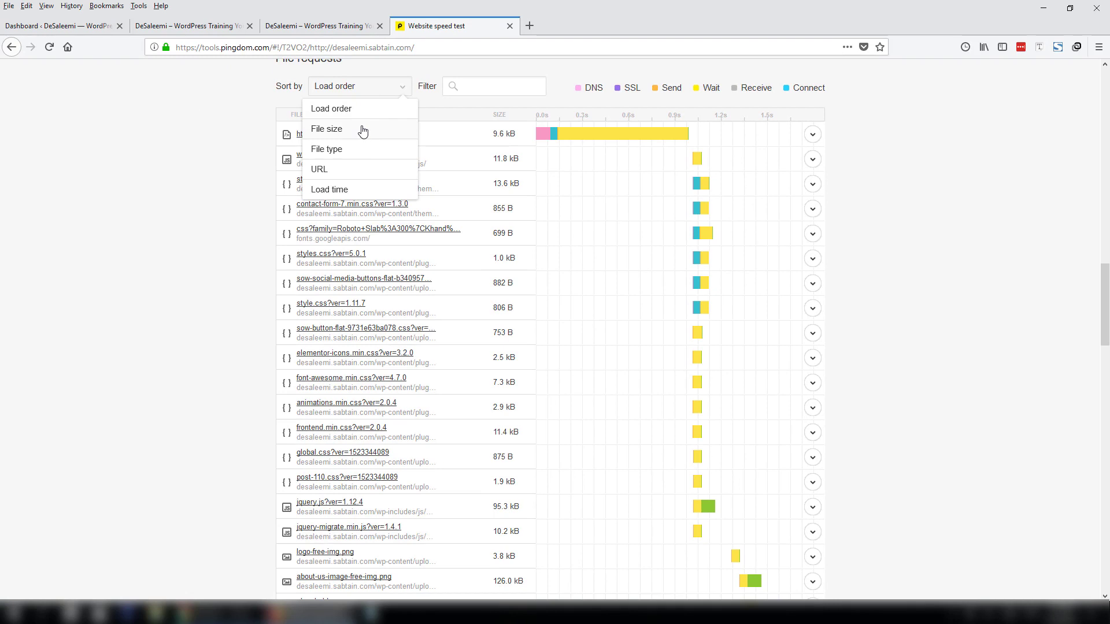
{"action": "left_click", "coordinate": [362, 190]}
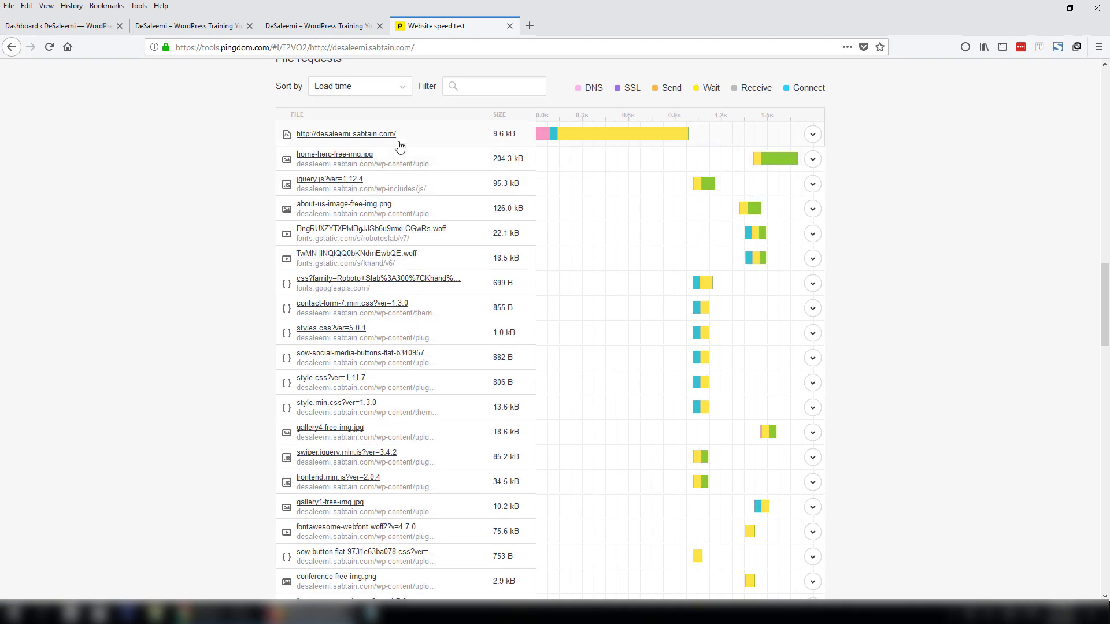
{"action": "mouse_move", "coordinate": [618, 138]}
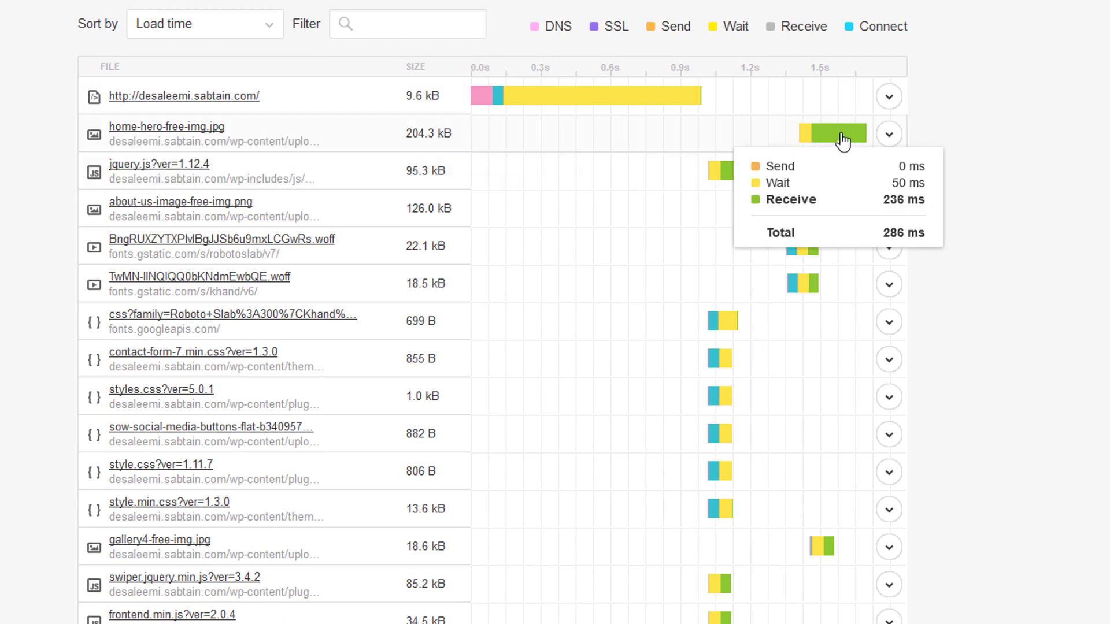
{"action": "mouse_move", "coordinate": [855, 138]}
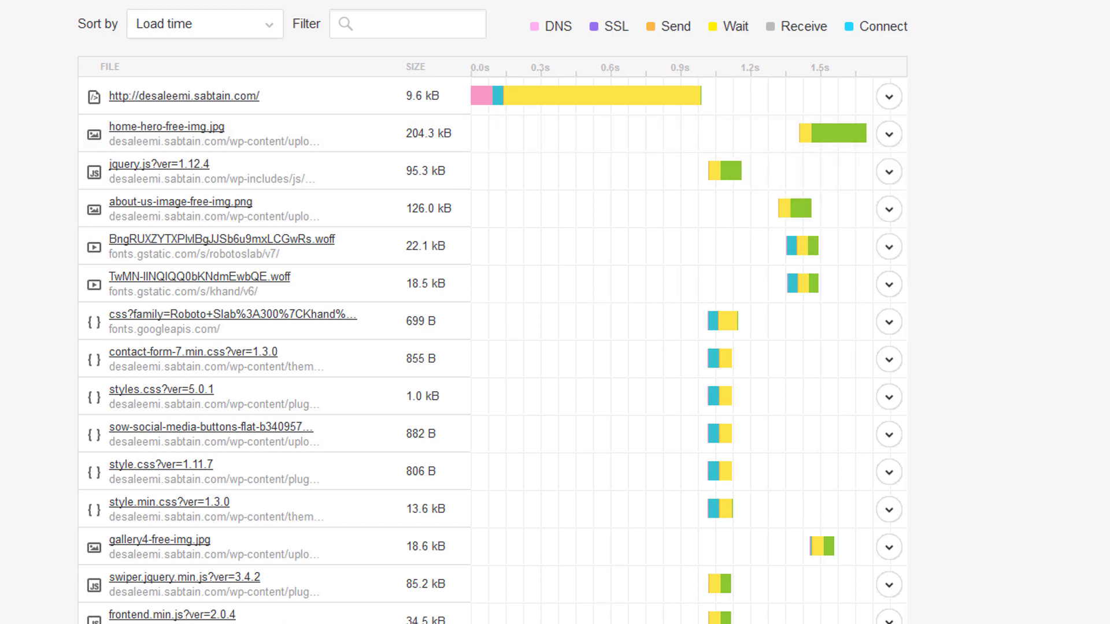
{"action": "scroll", "coordinate": [491, 347], "scroll_direction": "down", "scroll_amount": 10}
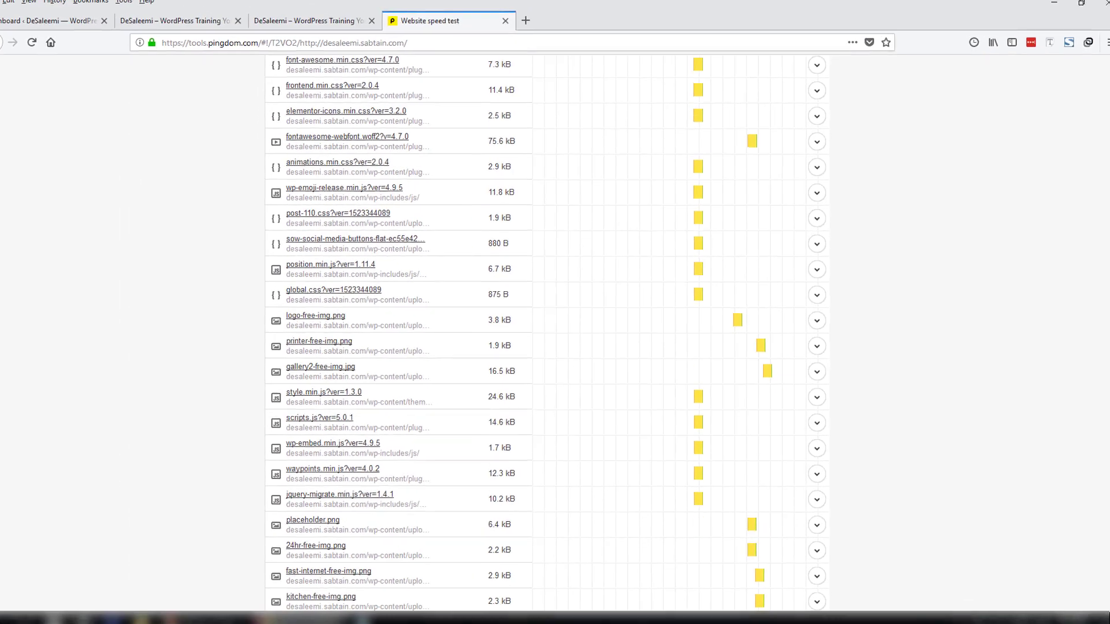
{"action": "left_click_drag", "start_coordinate": [1105, 393], "coordinate": [1105, 181]}
In the DeSaleemi WordPress dashboard, find the plugin "wp fastest cache" in the plugin directory, install it and activate it
{"action": "left_click", "coordinate": [56, 29]}
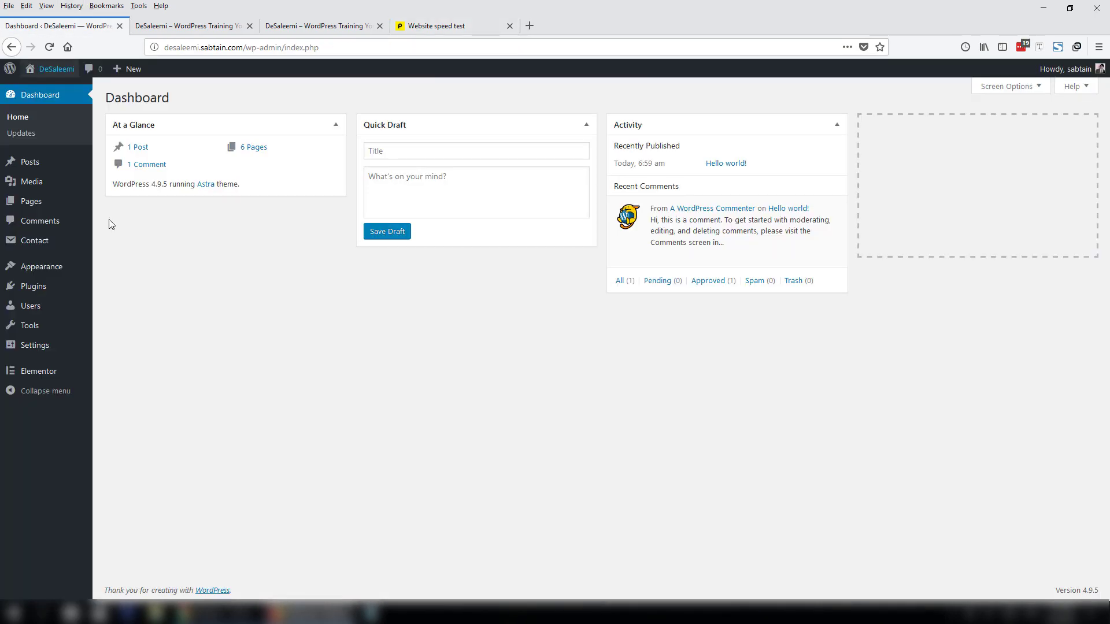
{"action": "left_click", "coordinate": [45, 294]}
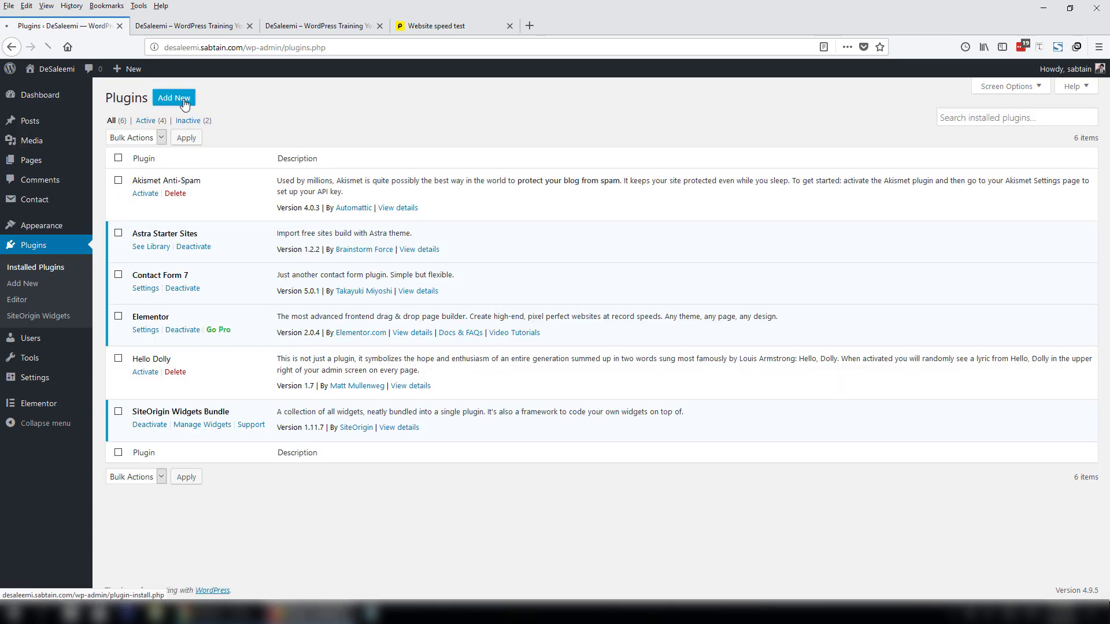
{"action": "left_click", "coordinate": [184, 105]}
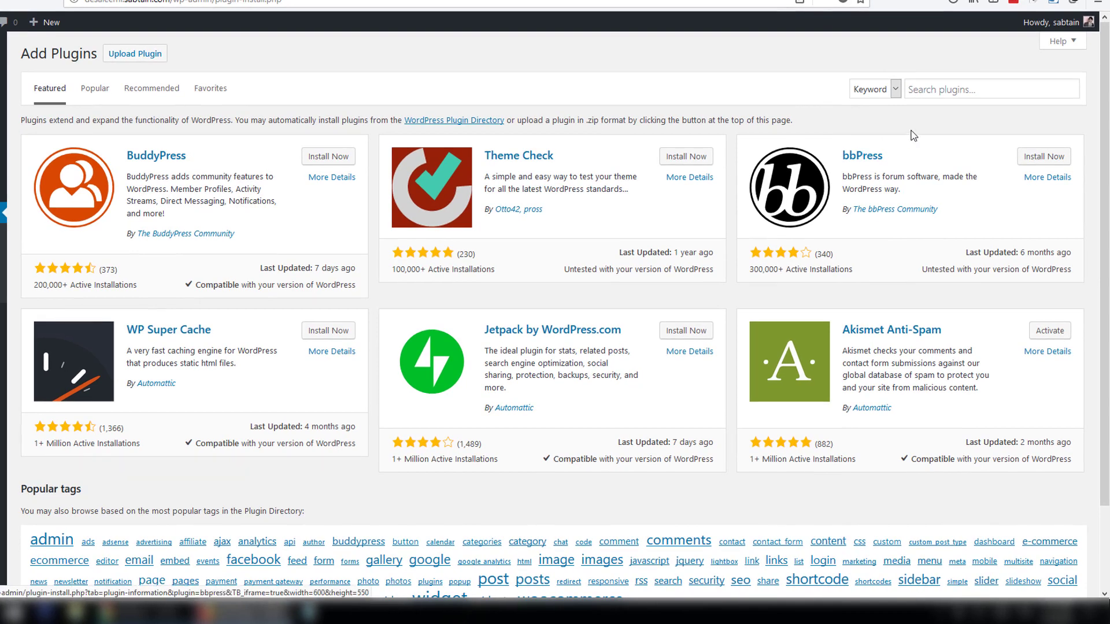
{"action": "left_click", "coordinate": [976, 88]}
{"action": "type", "text": "wp"}
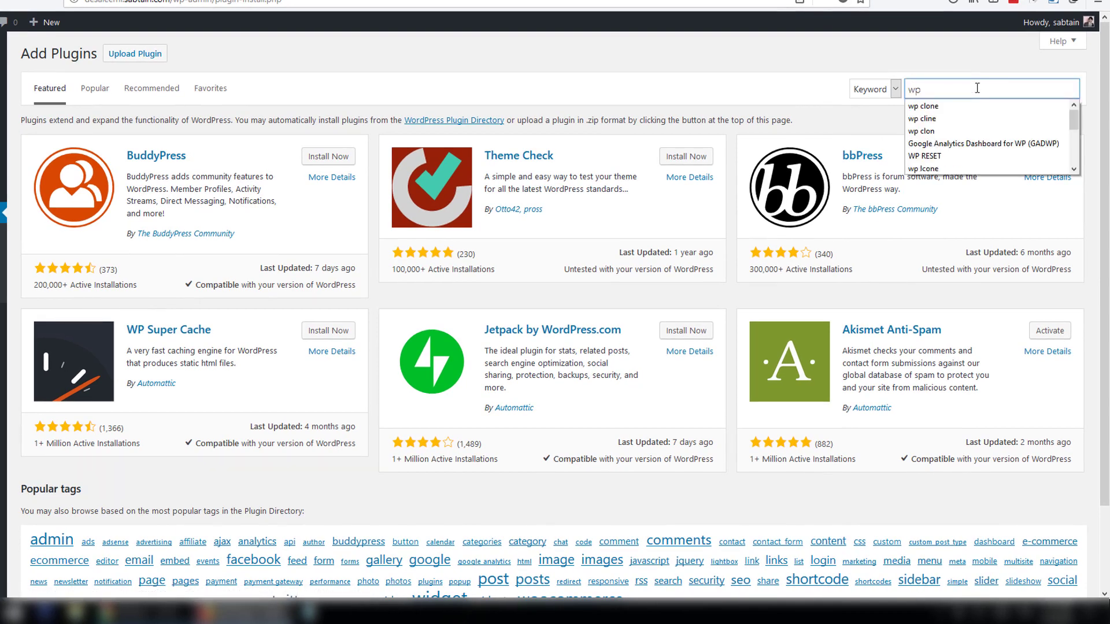
{"action": "type", "text": " fastest"}
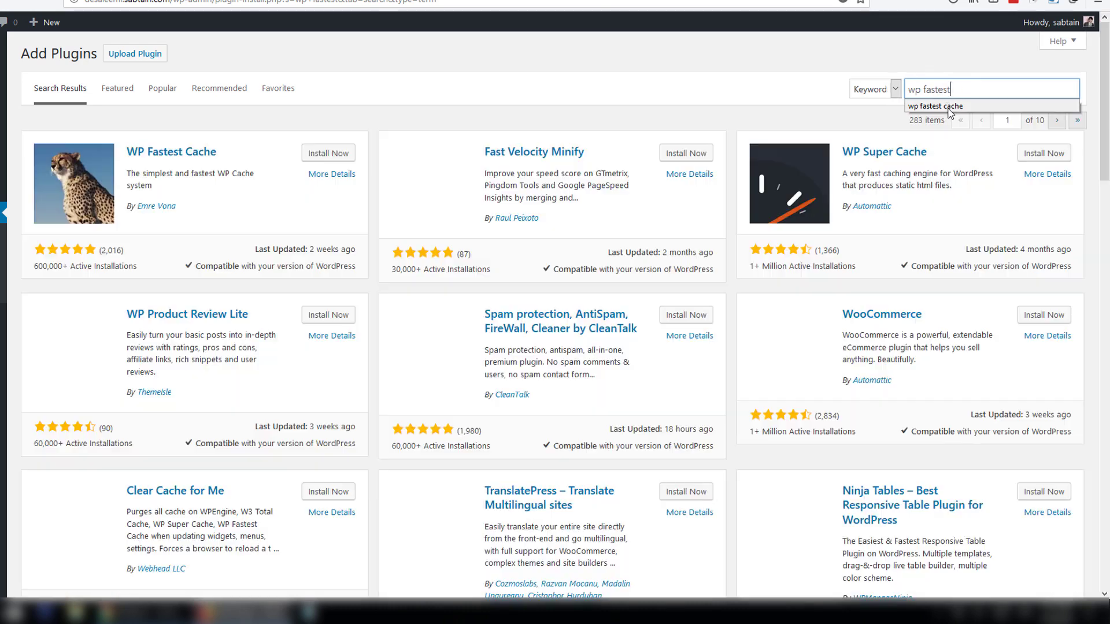
{"action": "left_click", "coordinate": [936, 106]}
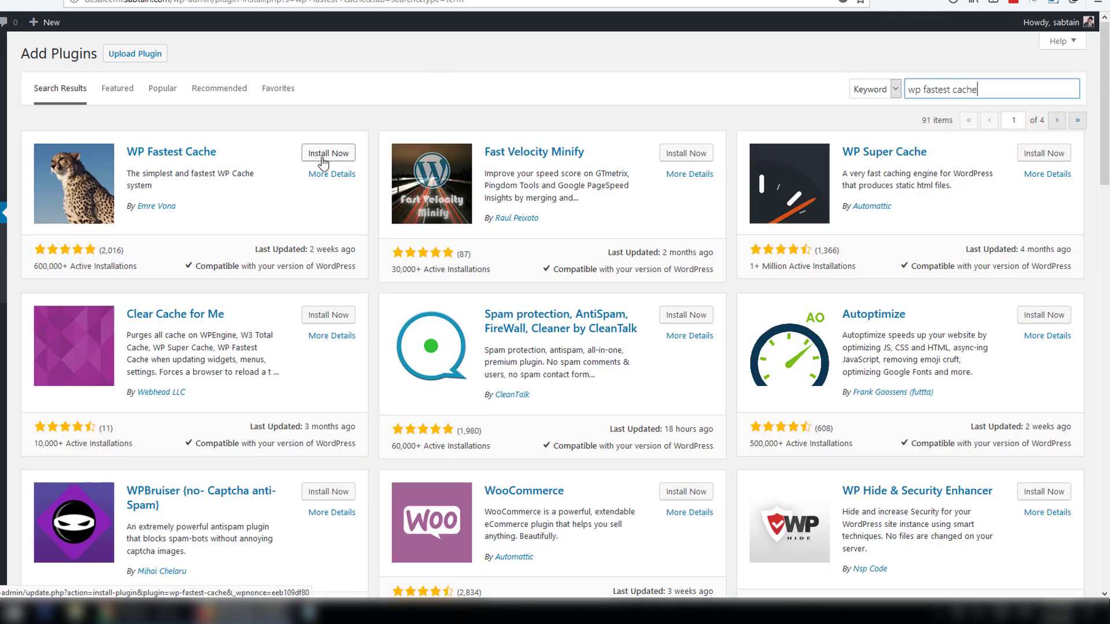
{"action": "left_click", "coordinate": [322, 160]}
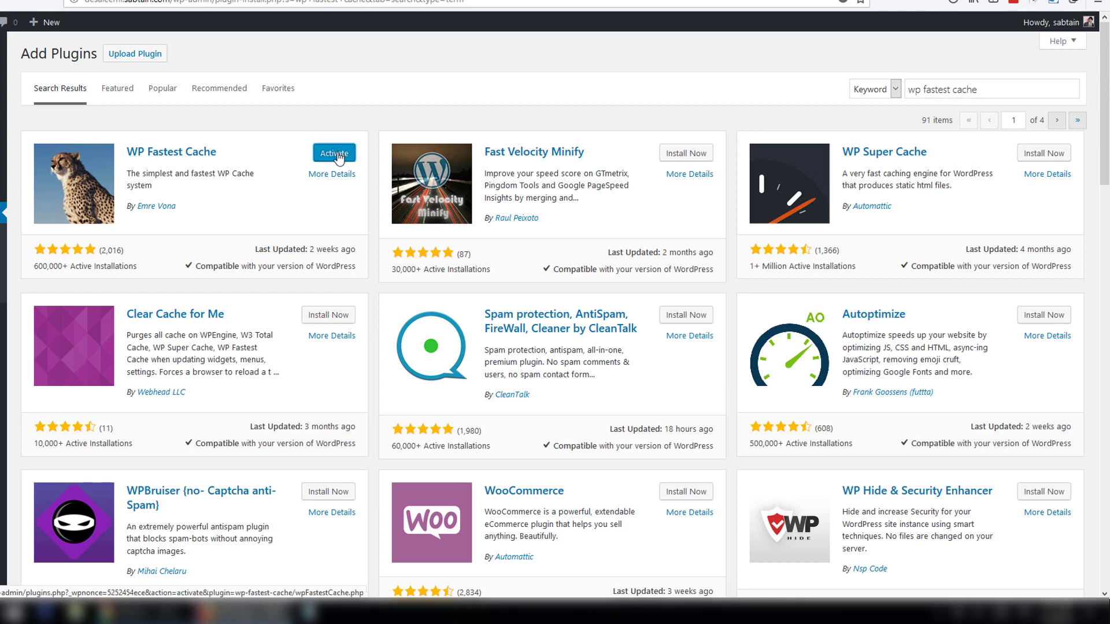
{"action": "left_click", "coordinate": [338, 155]}
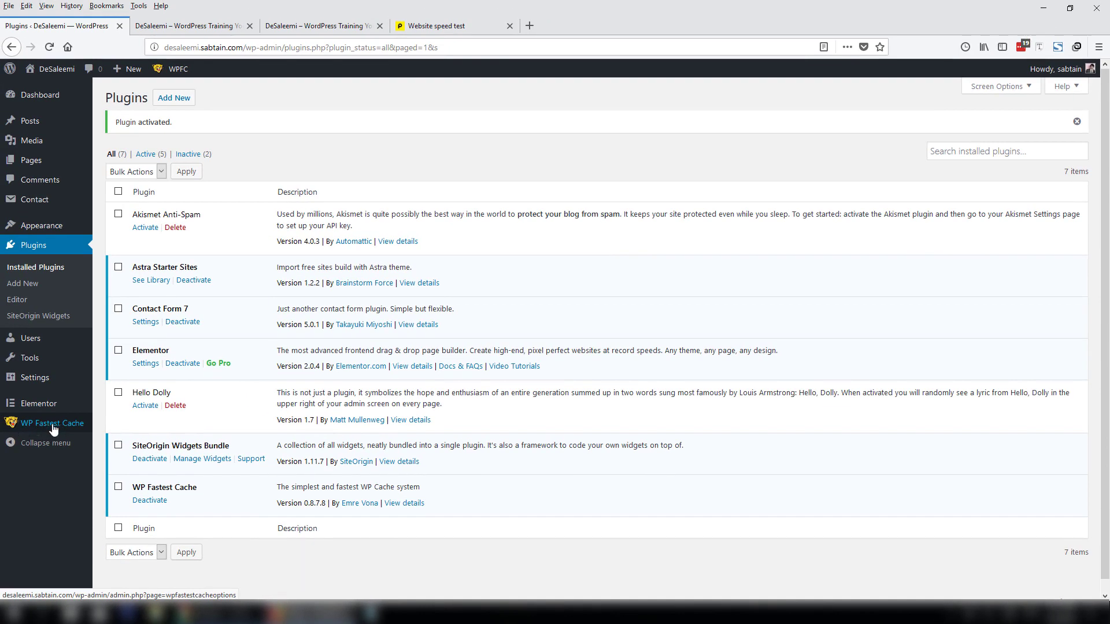
In the WP Fastest Cache options, enable Cache System and Preload, and exclude logged-in users and mobile devices from cached versions
{"action": "left_click", "coordinate": [51, 427]}
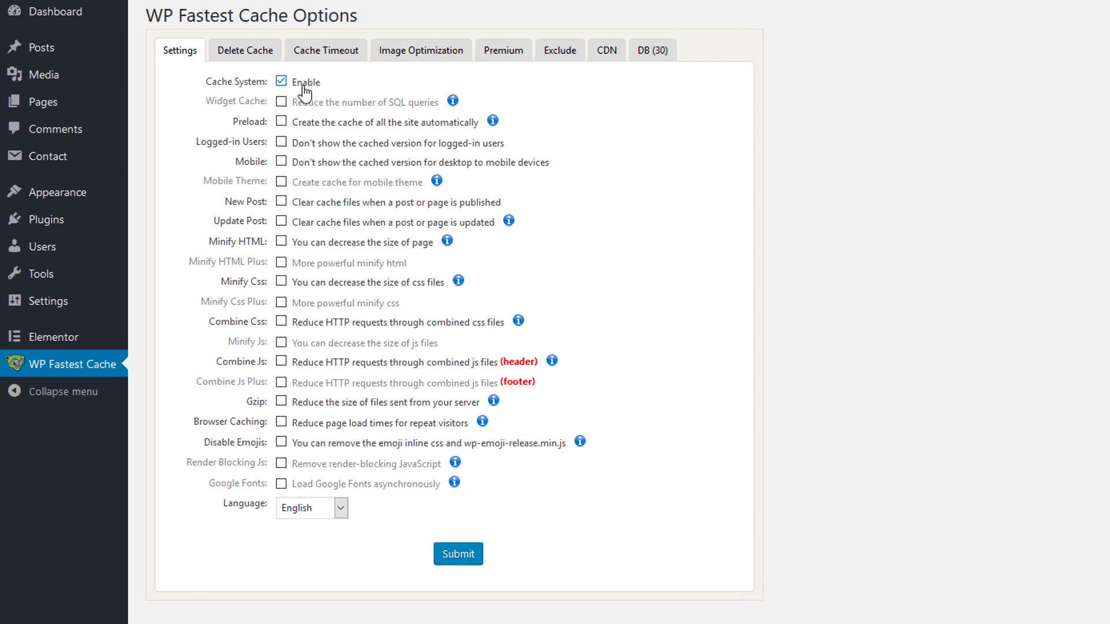
{"action": "left_click", "coordinate": [307, 122]}
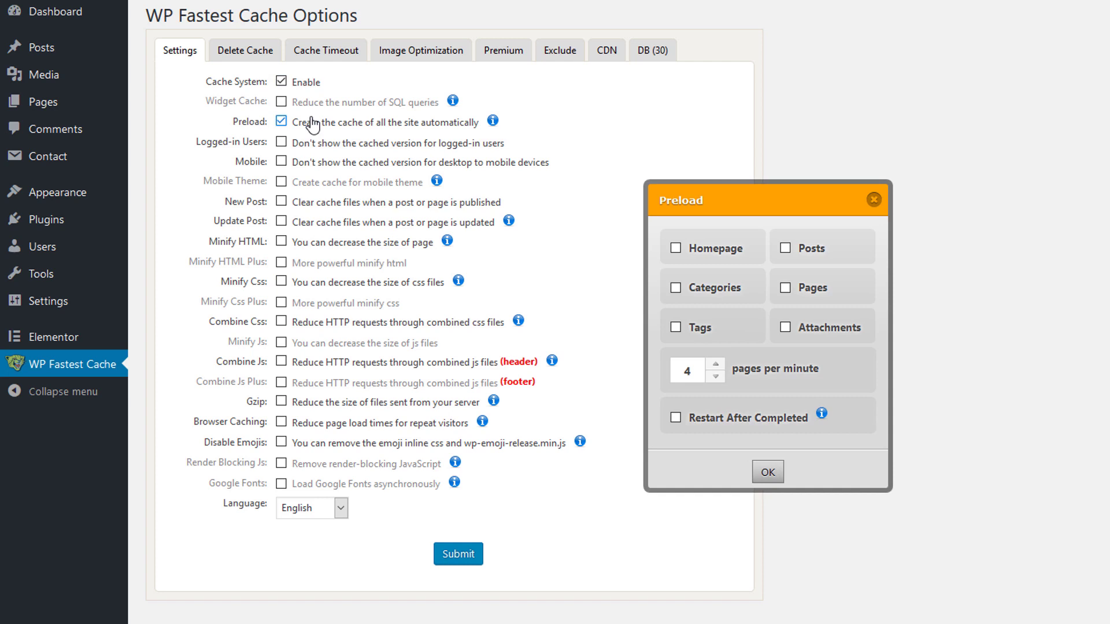
{"action": "left_click", "coordinate": [766, 471]}
{"action": "left_click", "coordinate": [346, 143]}
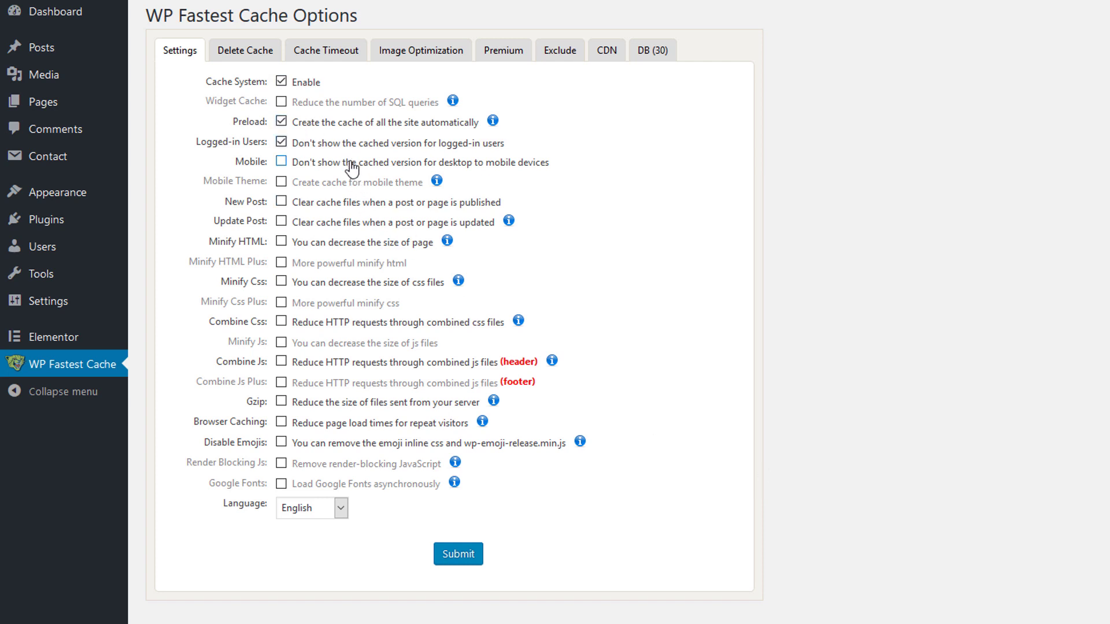
{"action": "left_click", "coordinate": [351, 164]}
Enable cache clearing for New Post with Clear All Cache and for Update Post with the post/page, categories, tags and homepage option
{"action": "left_click", "coordinate": [345, 202]}
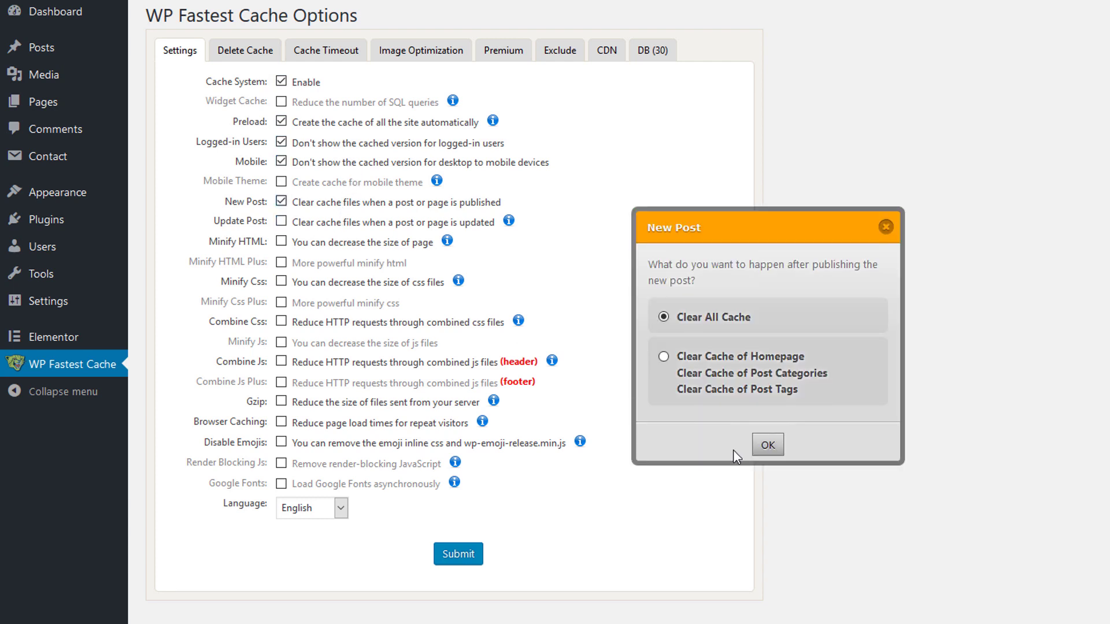
{"action": "left_click", "coordinate": [767, 447]}
{"action": "left_click", "coordinate": [376, 223]}
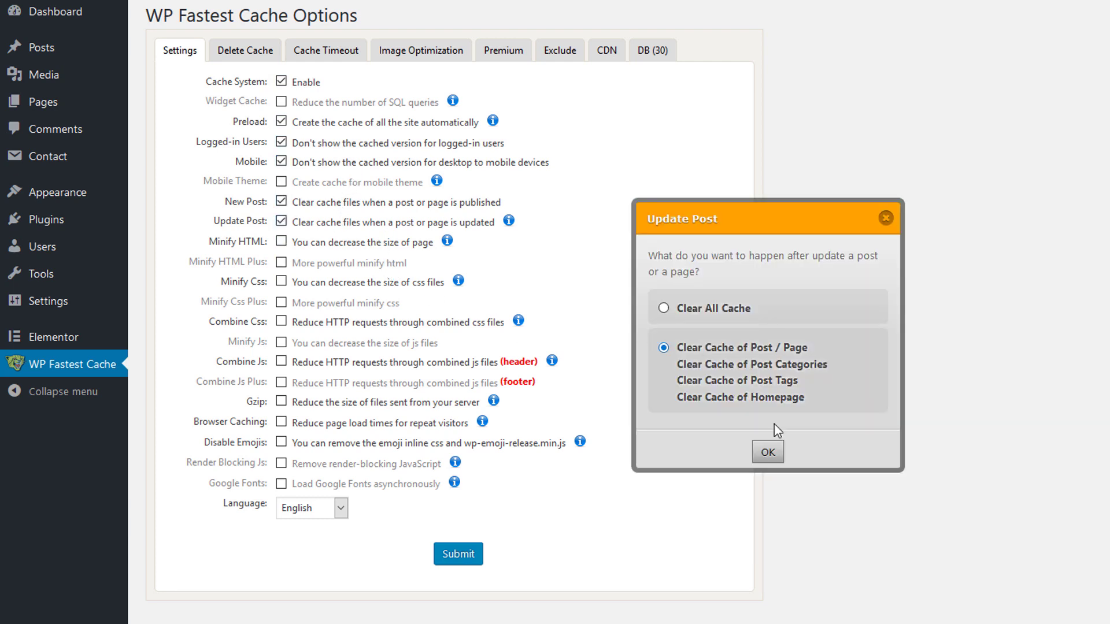
{"action": "left_click", "coordinate": [769, 451]}
Enable Minify HTML, Combine Css, Combine Js (header), Gzip, Browser Caching and Disable Emojis, and save the cache settings
{"action": "left_click", "coordinate": [343, 247]}
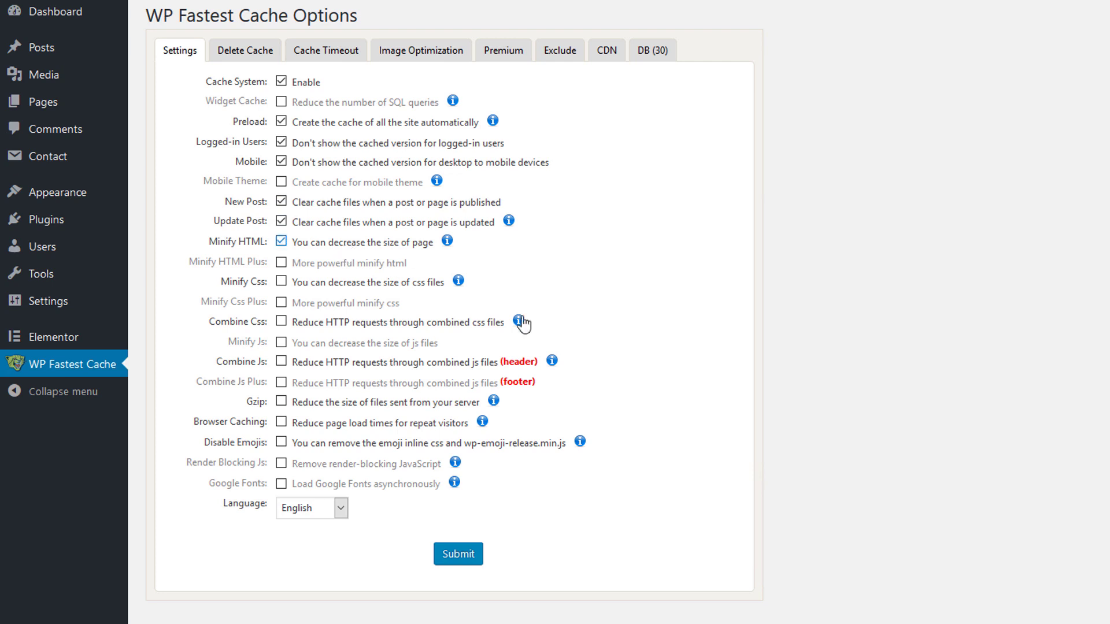
{"action": "left_click", "coordinate": [364, 327]}
{"action": "left_click", "coordinate": [360, 365]}
{"action": "left_click", "coordinate": [360, 404]}
{"action": "left_click", "coordinate": [332, 424]}
{"action": "left_click", "coordinate": [329, 444]}
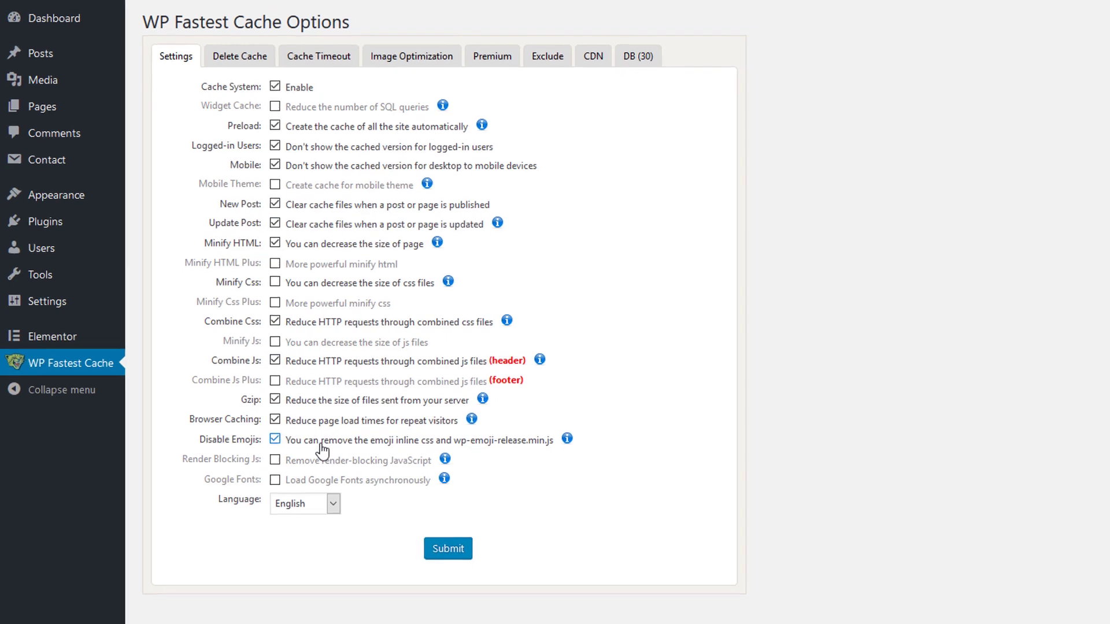
{"action": "left_click", "coordinate": [359, 501]}
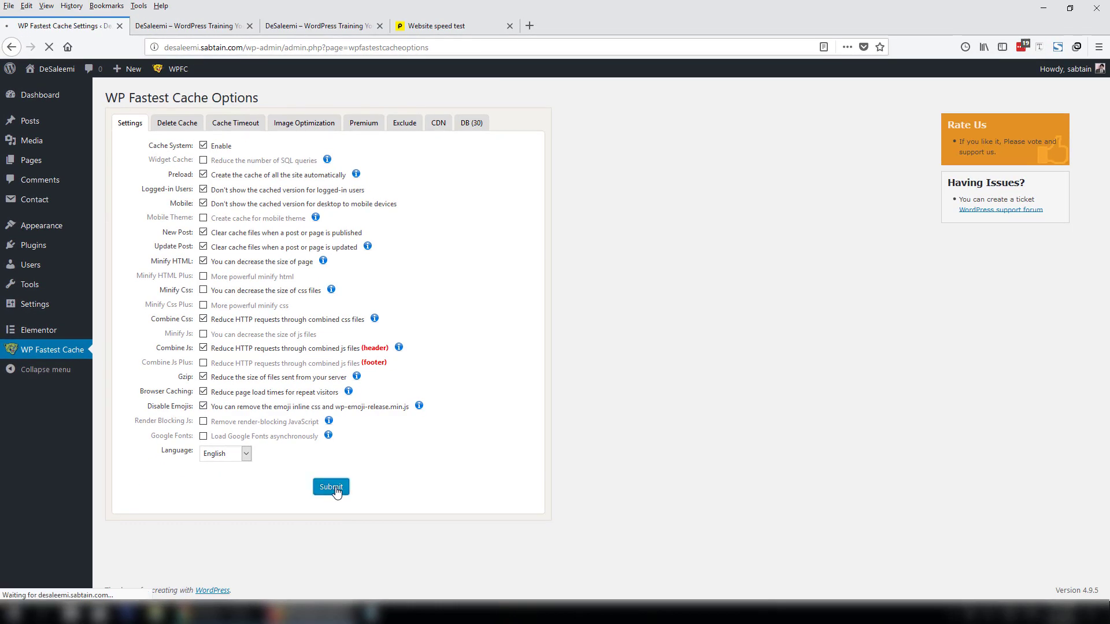
Reload the DeSaleemi home page at desaleemi.sabtain.com with the new cache settings in place
{"action": "left_click", "coordinate": [188, 25]}
{"action": "left_click", "coordinate": [201, 47]}
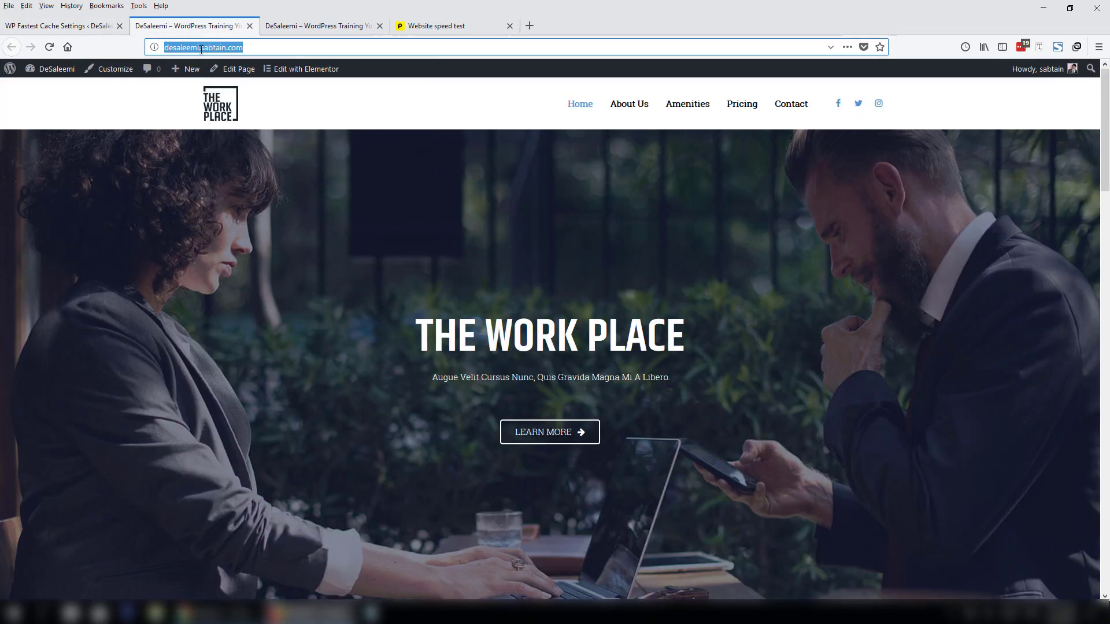
{"action": "key", "text": "Return"}
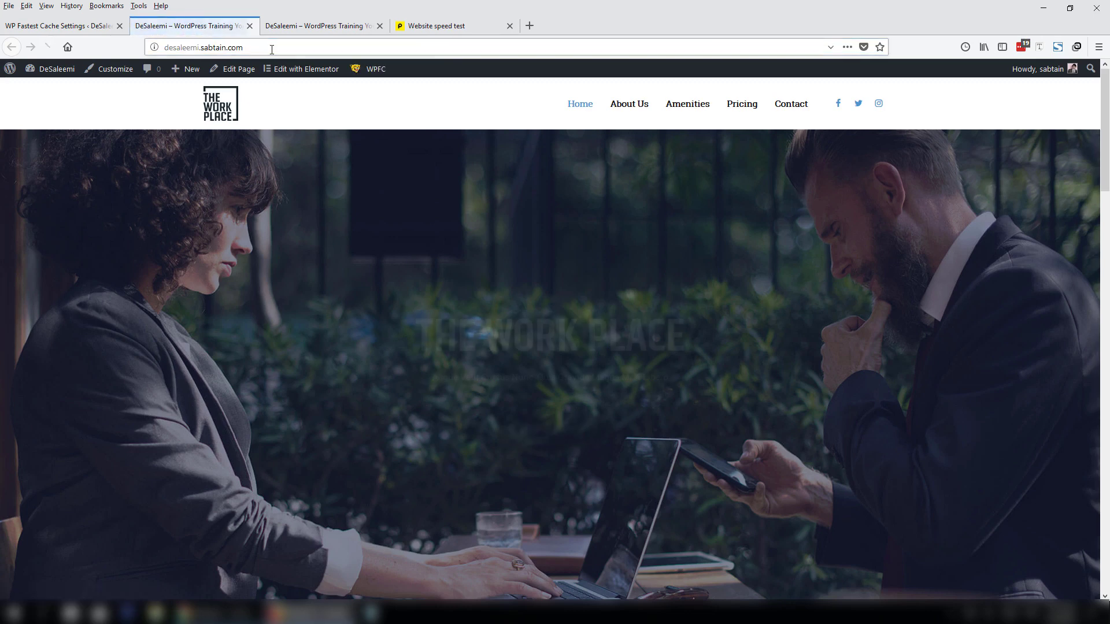
{"action": "left_click", "coordinate": [460, 27]}
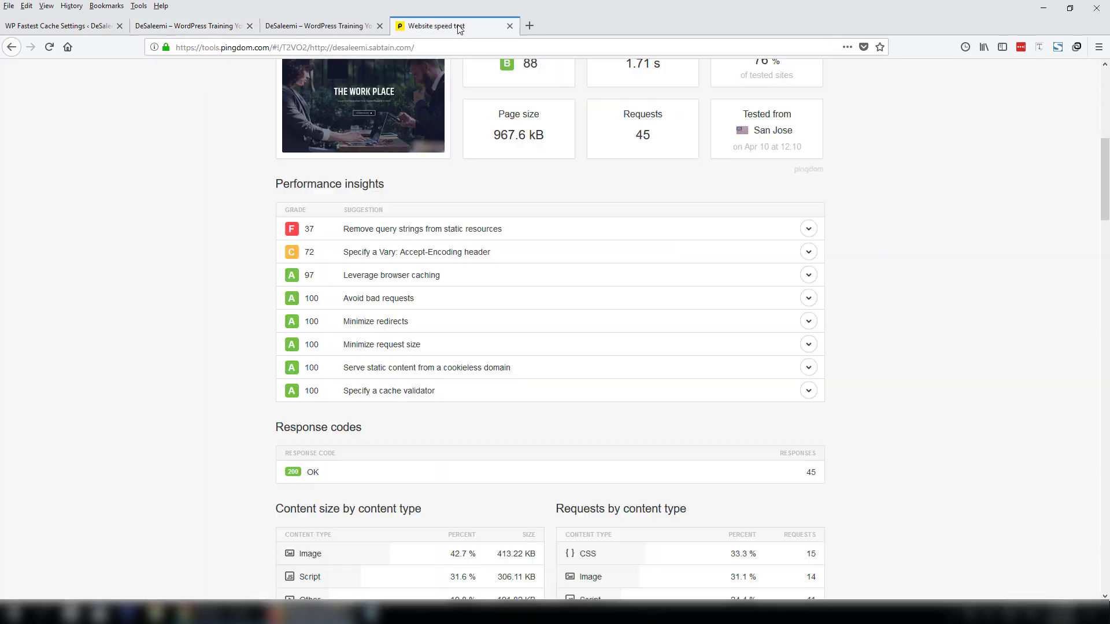
{"action": "scroll", "coordinate": [819, 222], "scroll_direction": "up", "scroll_amount": 8}
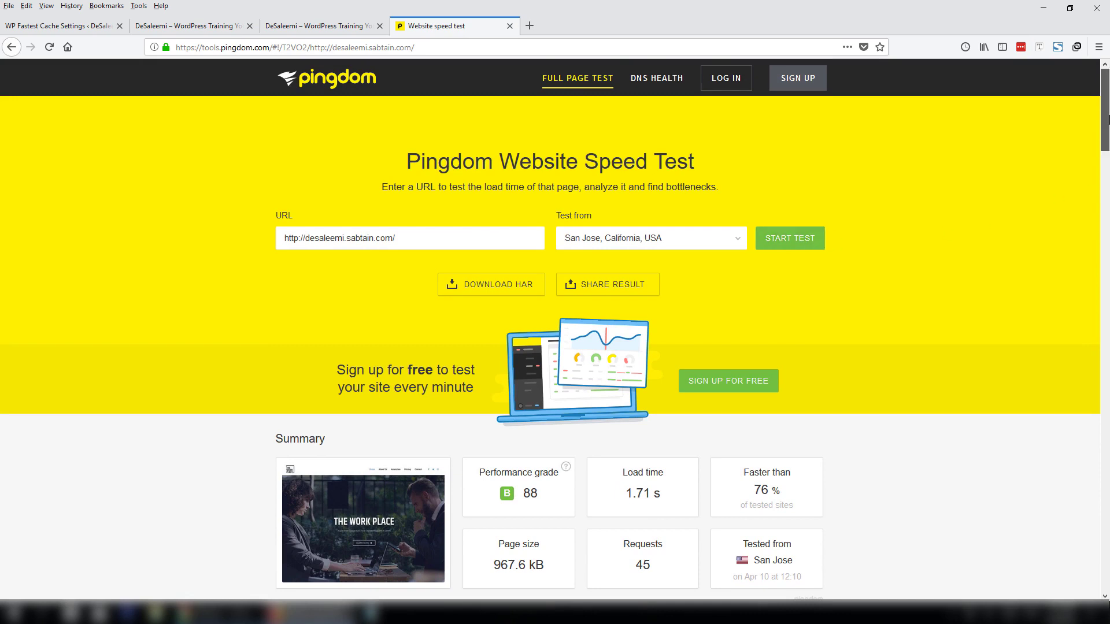
{"action": "scroll", "coordinate": [586, 380], "scroll_direction": "down", "scroll_amount": 3}
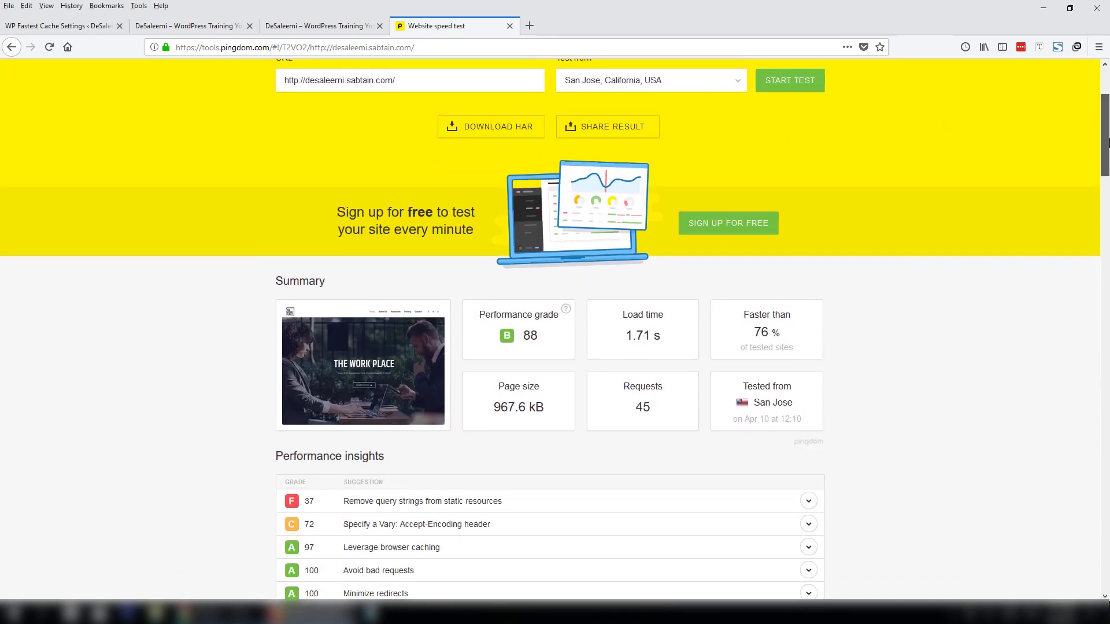
{"action": "scroll", "coordinate": [792, 251], "scroll_direction": "up", "scroll_amount": 3}
{"action": "left_click", "coordinate": [792, 250]}
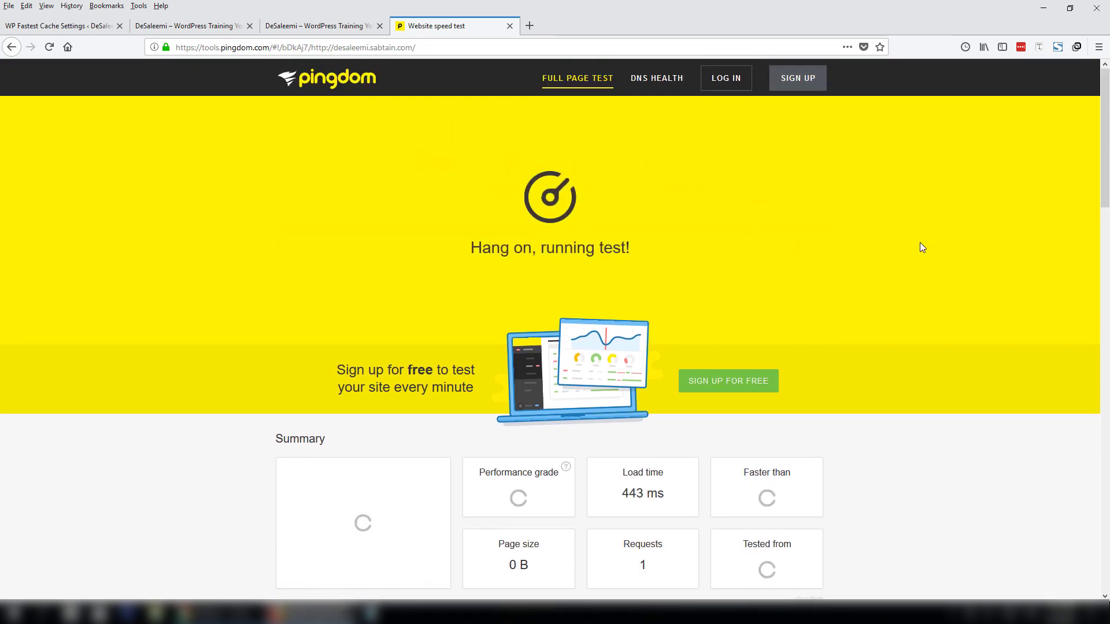
Review the new test's page size, performance grade, load time and percentage of slower tested sites in the Pingdom summary
{"action": "left_click_drag", "start_coordinate": [1107, 169], "coordinate": [1107, 212]}
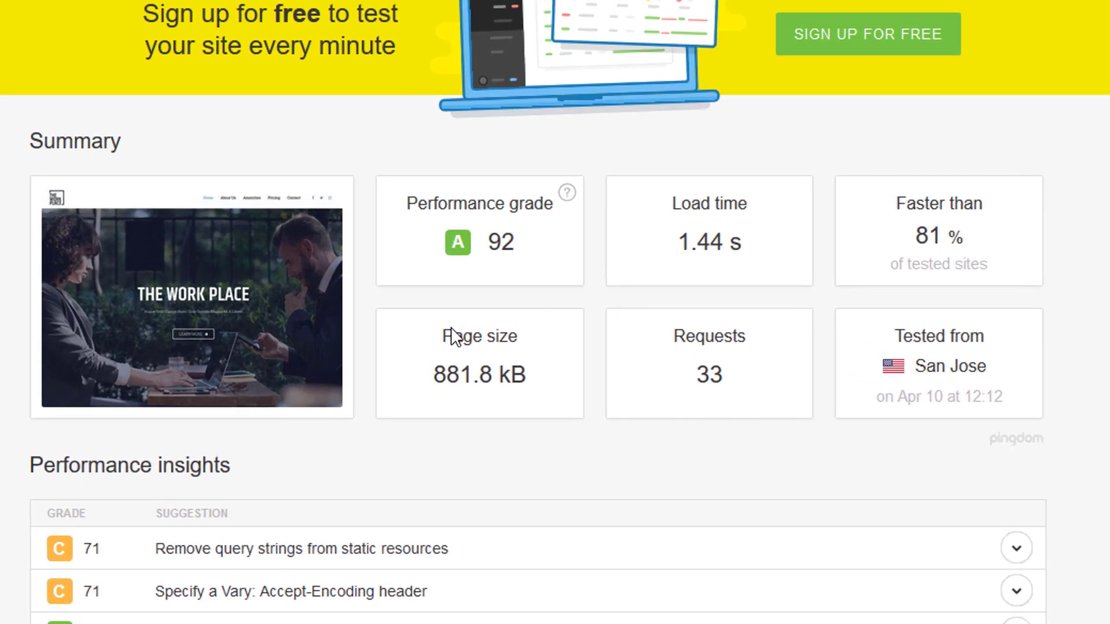
{"action": "left_click_drag", "start_coordinate": [432, 375], "coordinate": [553, 392]}
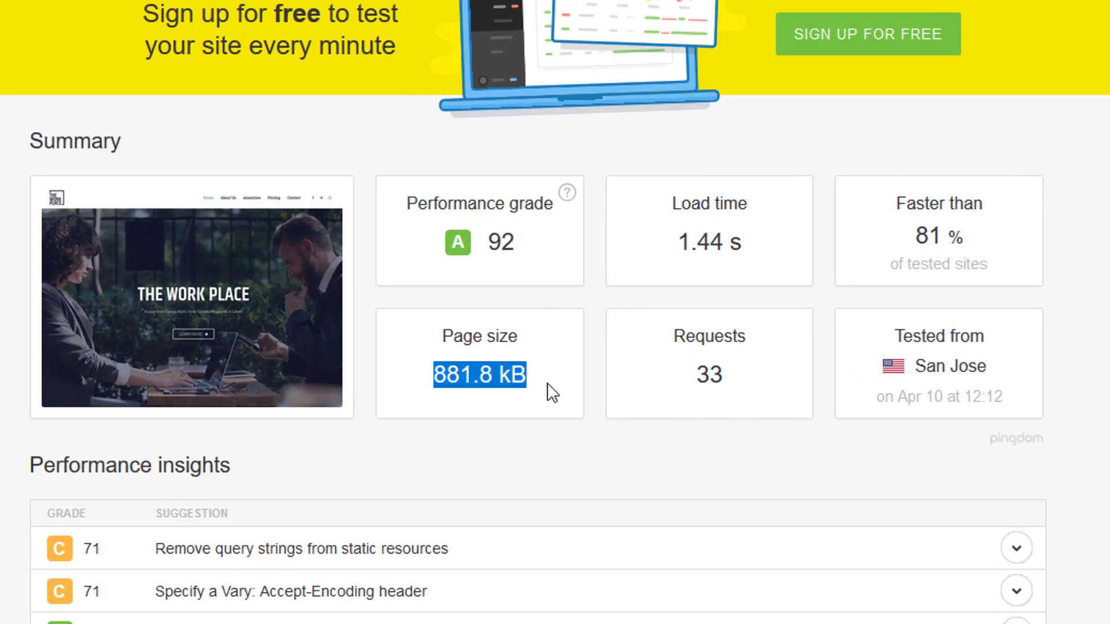
{"action": "left_click", "coordinate": [548, 384]}
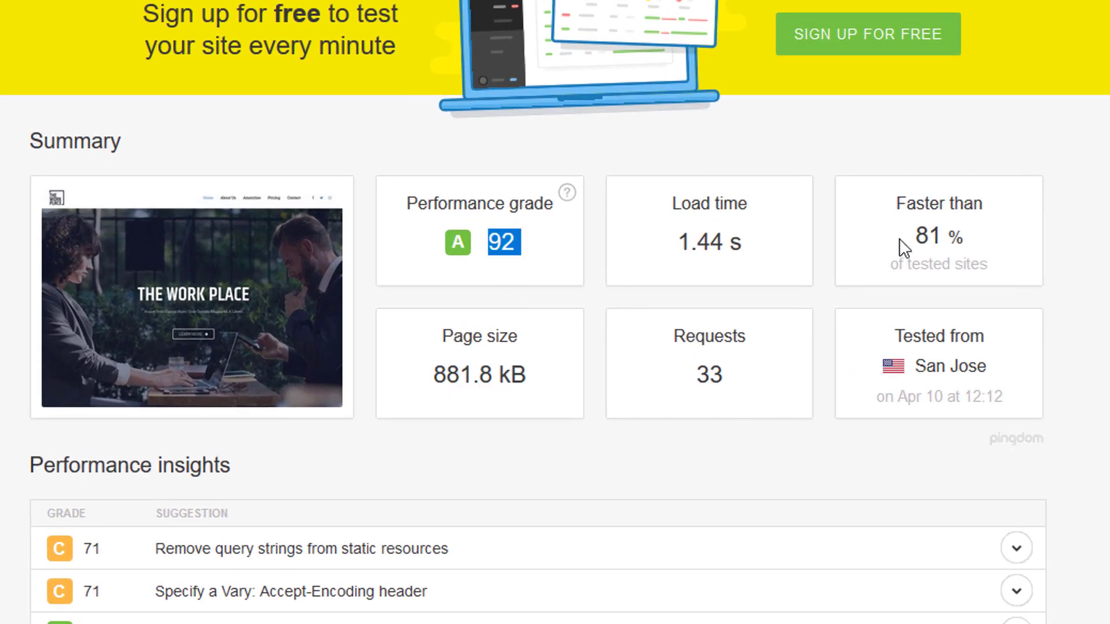
{"action": "left_click_drag", "start_coordinate": [917, 238], "coordinate": [987, 248]}
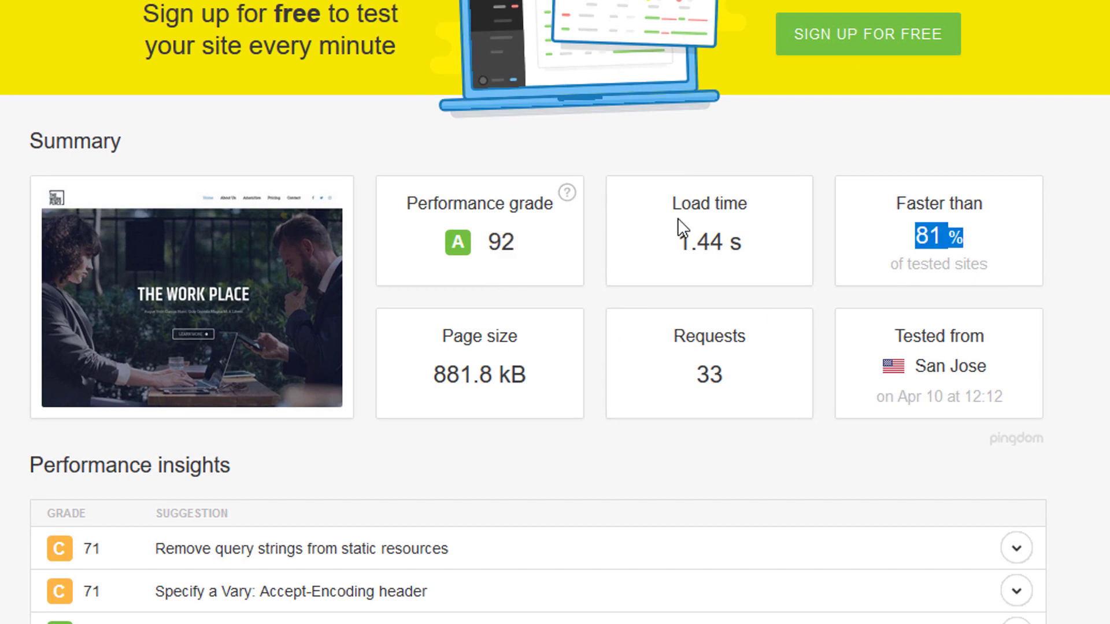
{"action": "left_click_drag", "start_coordinate": [673, 240], "coordinate": [752, 250]}
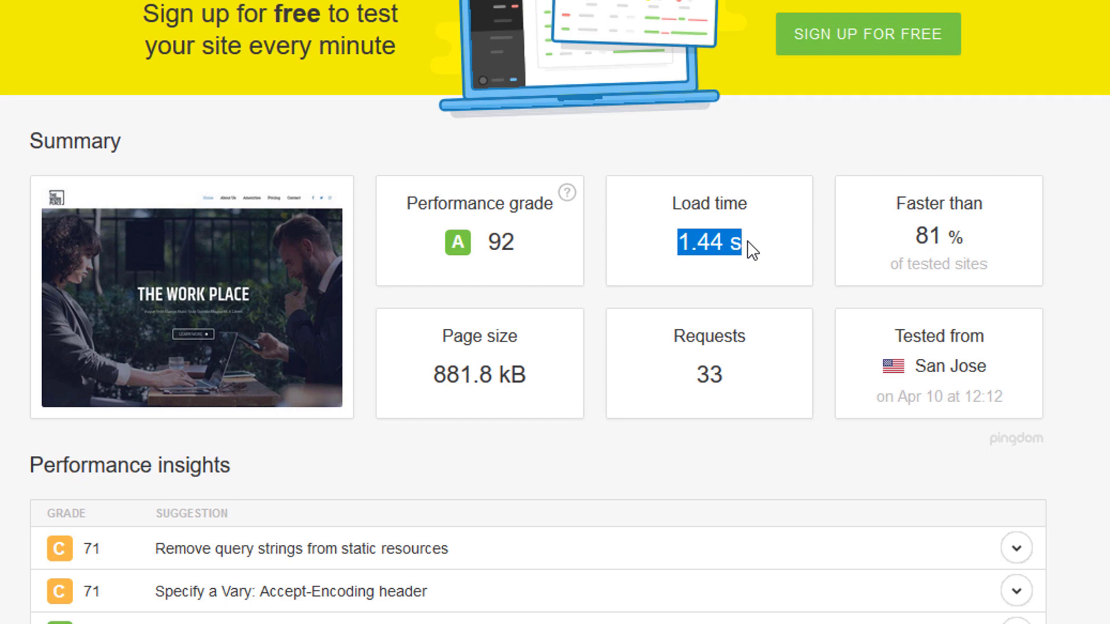
{"action": "left_click", "coordinate": [752, 250]}
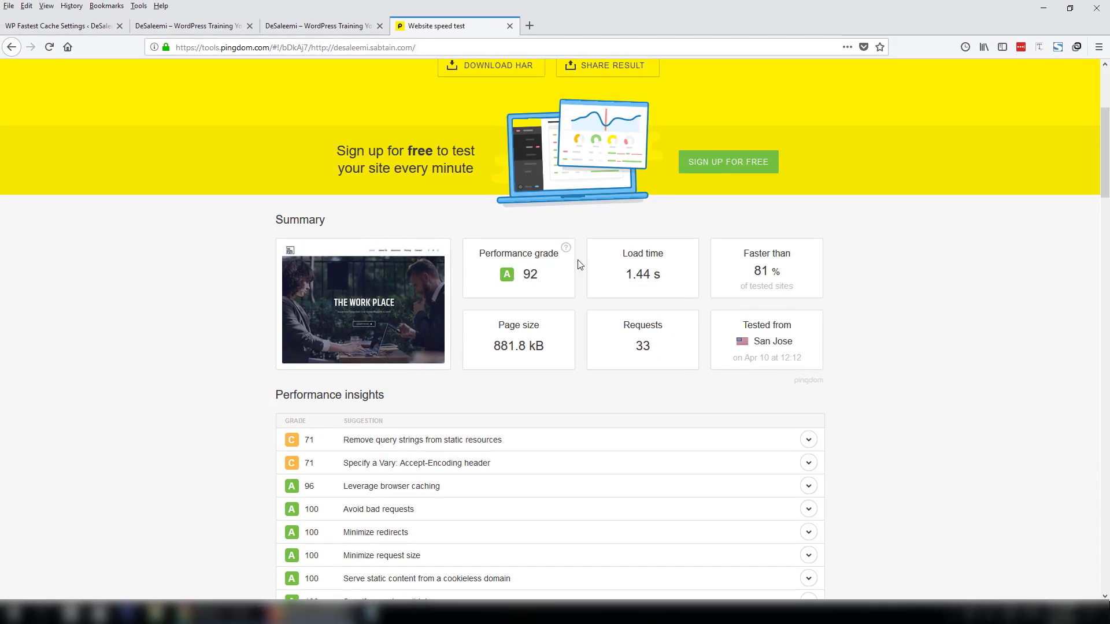
Examine the Pingdom file requests and the content size by content type, focusing on the share and size of images
{"action": "left_click_drag", "start_coordinate": [1105, 155], "coordinate": [1108, 350]}
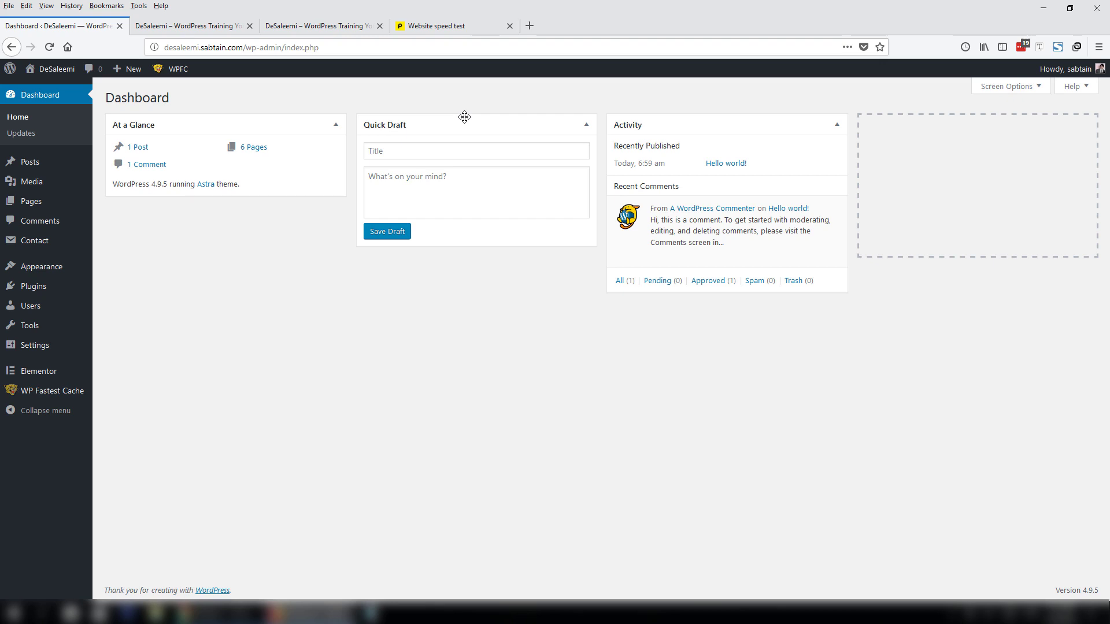
{"action": "left_click", "coordinate": [466, 26]}
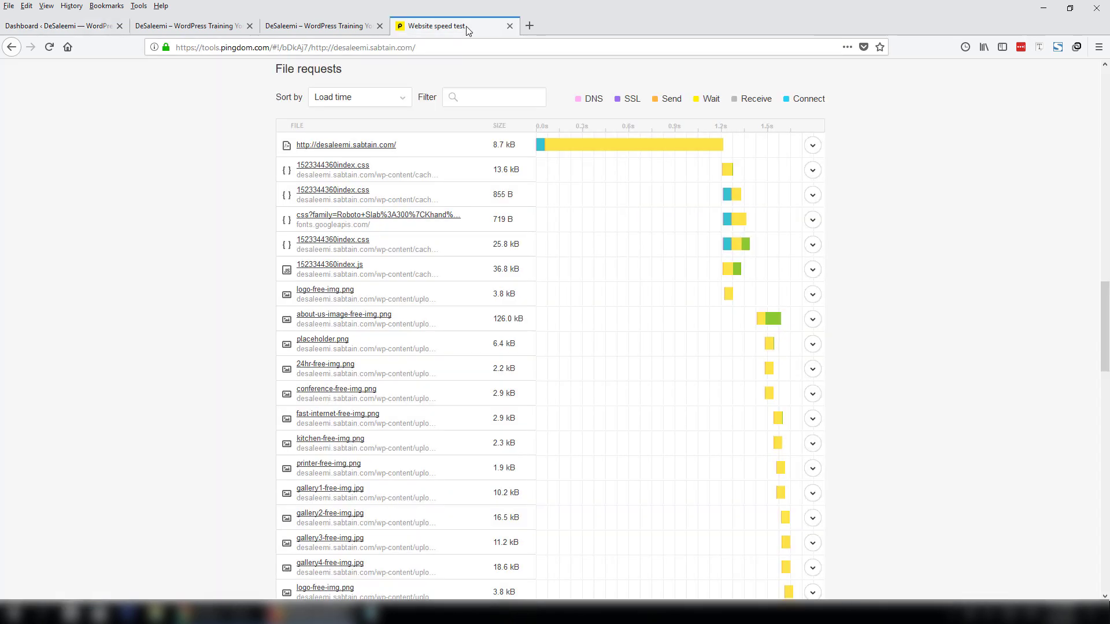
{"action": "left_click_drag", "start_coordinate": [1105, 317], "coordinate": [1107, 230]}
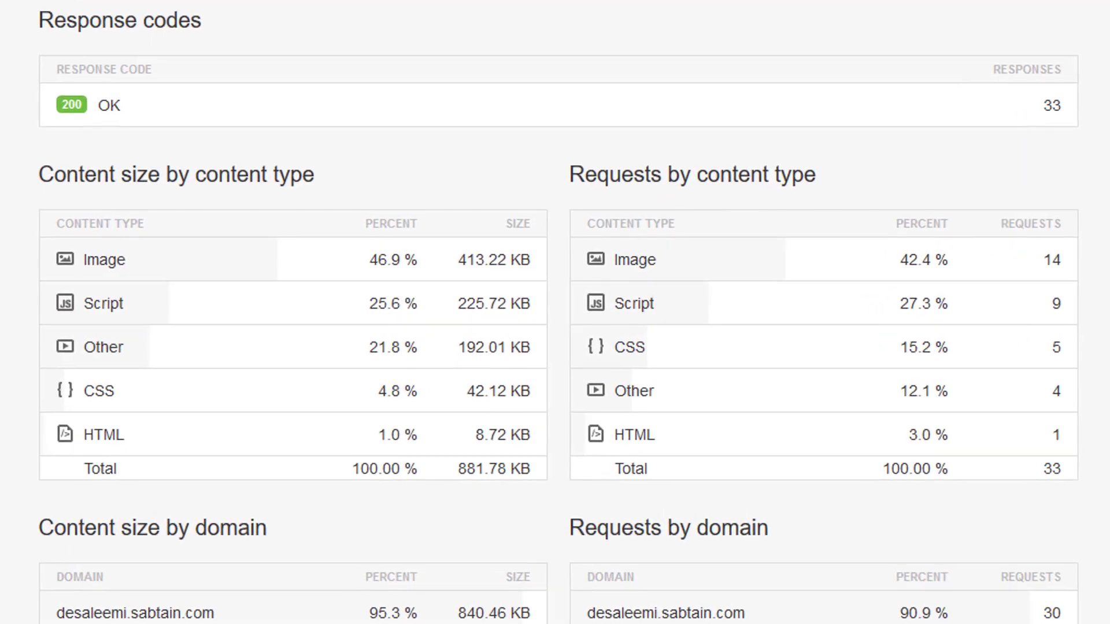
{"action": "scroll", "coordinate": [555, 312], "scroll_direction": "up", "scroll_amount": 5}
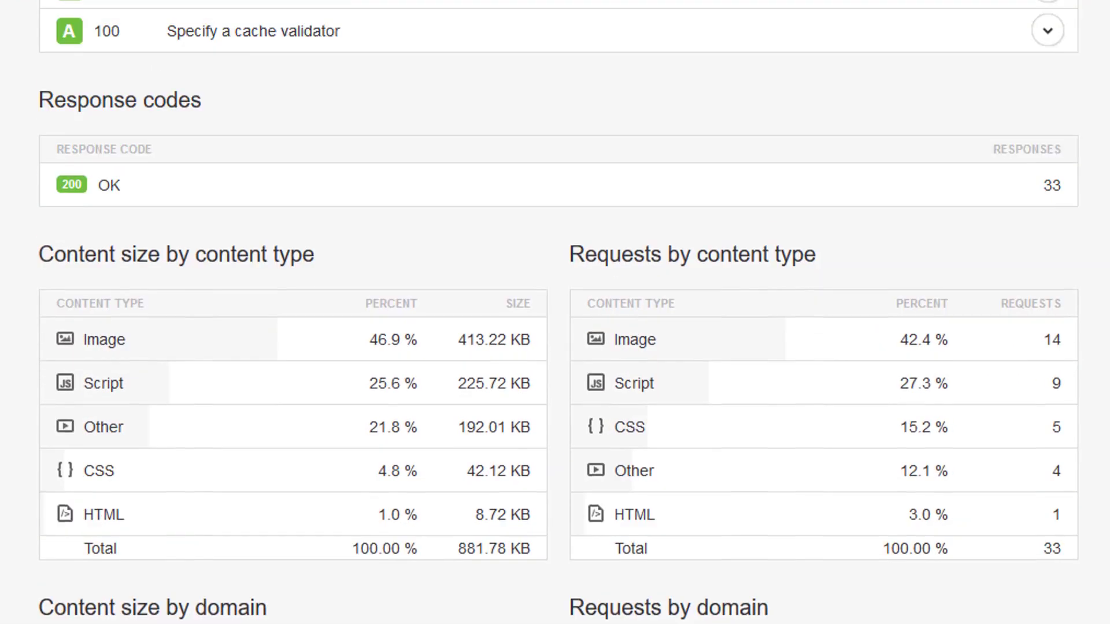
{"action": "scroll", "coordinate": [555, 312], "scroll_direction": "down", "scroll_amount": 2}
{"action": "scroll", "coordinate": [694, 317], "scroll_direction": "down", "scroll_amount": 2}
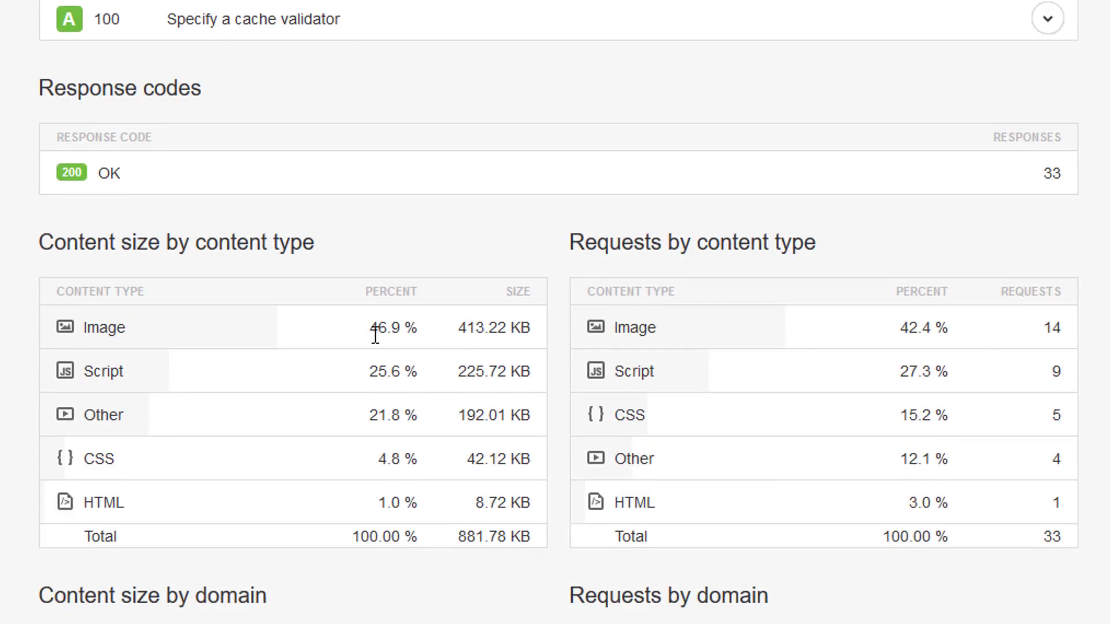
{"action": "left_click_drag", "start_coordinate": [371, 330], "coordinate": [533, 328]}
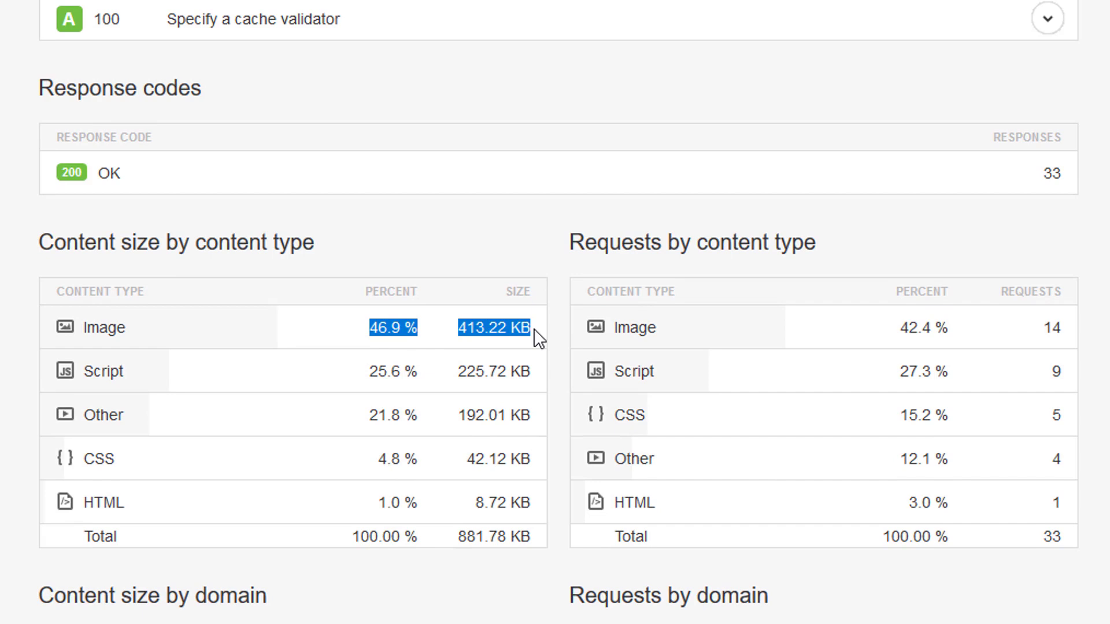
{"action": "left_click_drag", "start_coordinate": [533, 329], "coordinate": [432, 322]}
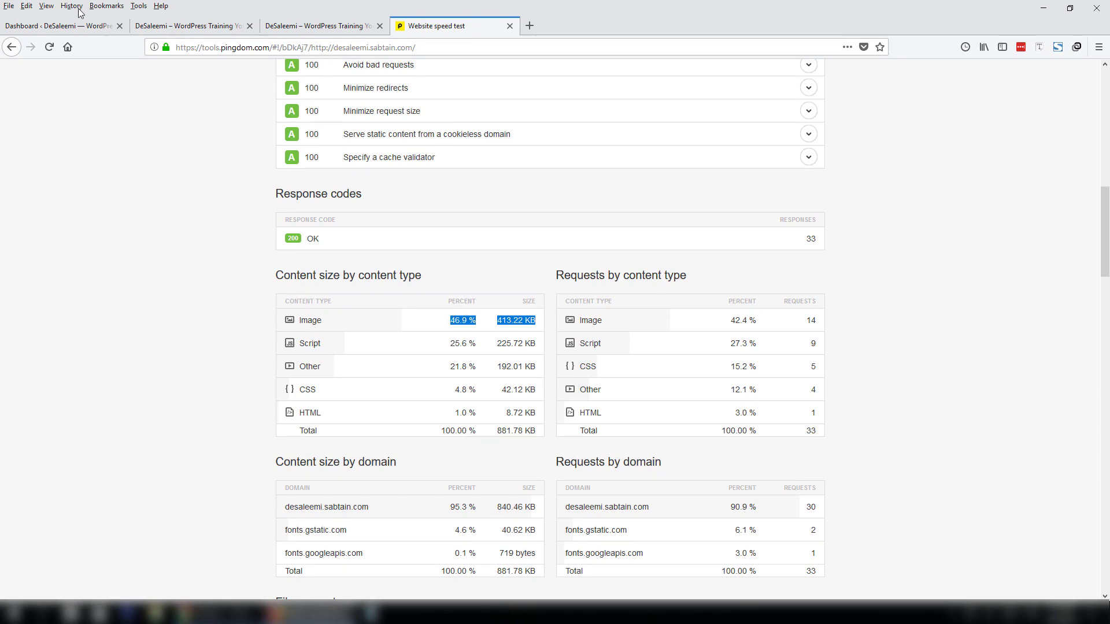
In the WordPress dashboard, search the plugin directory for "smush", then install and activate Smush Image Compression and Optimization
{"action": "left_click", "coordinate": [78, 23]}
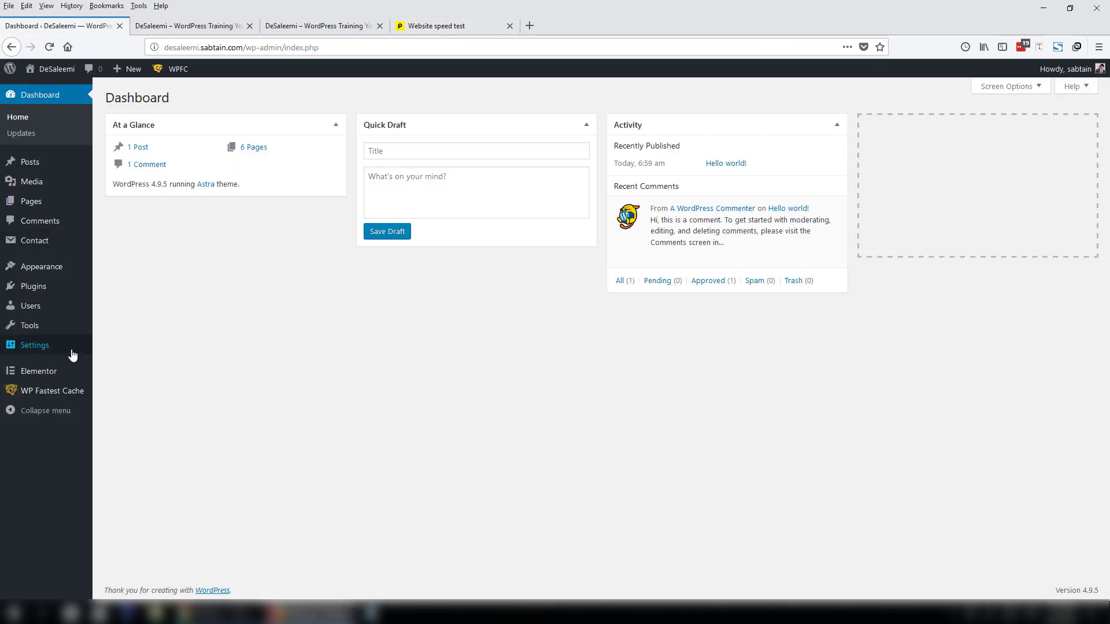
{"action": "left_click", "coordinate": [39, 286]}
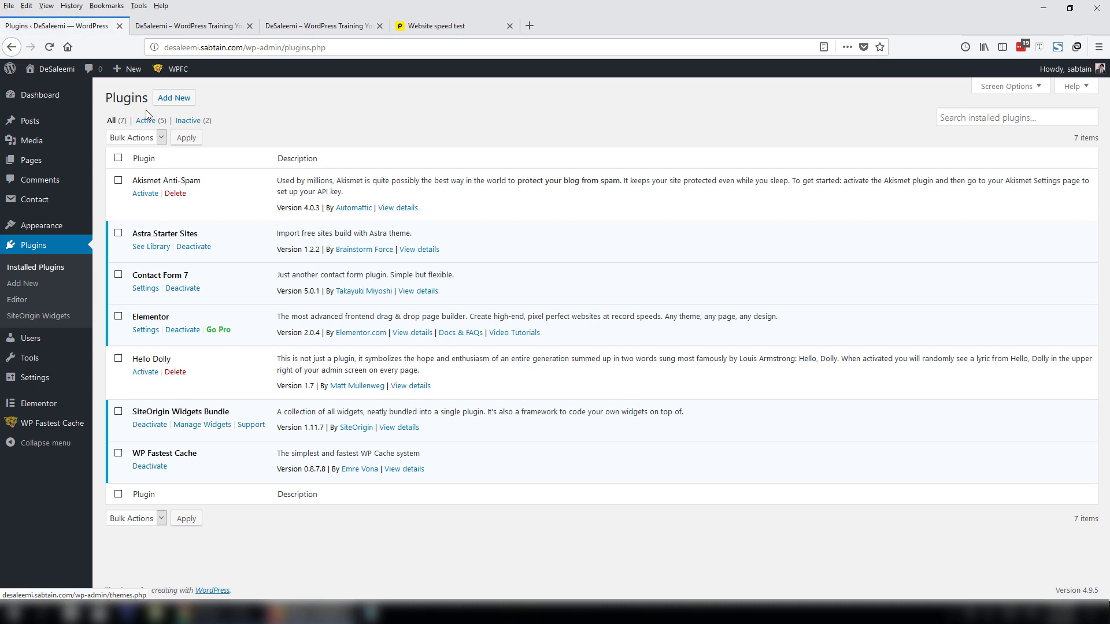
{"action": "left_click", "coordinate": [173, 97]}
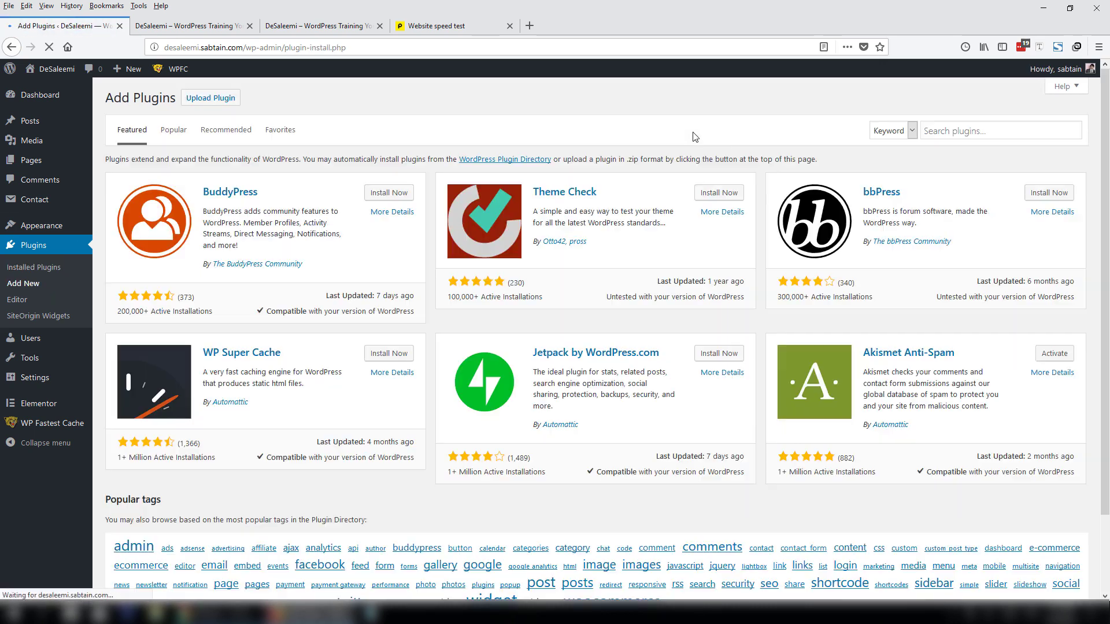
{"action": "left_click", "coordinate": [981, 133]}
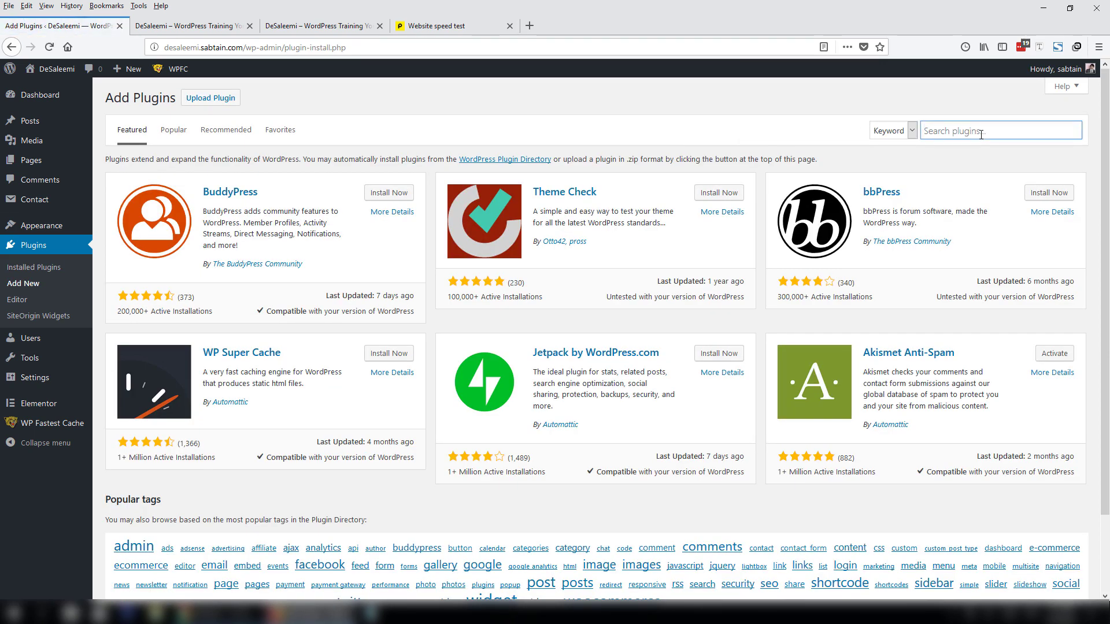
{"action": "type", "text": "smush"}
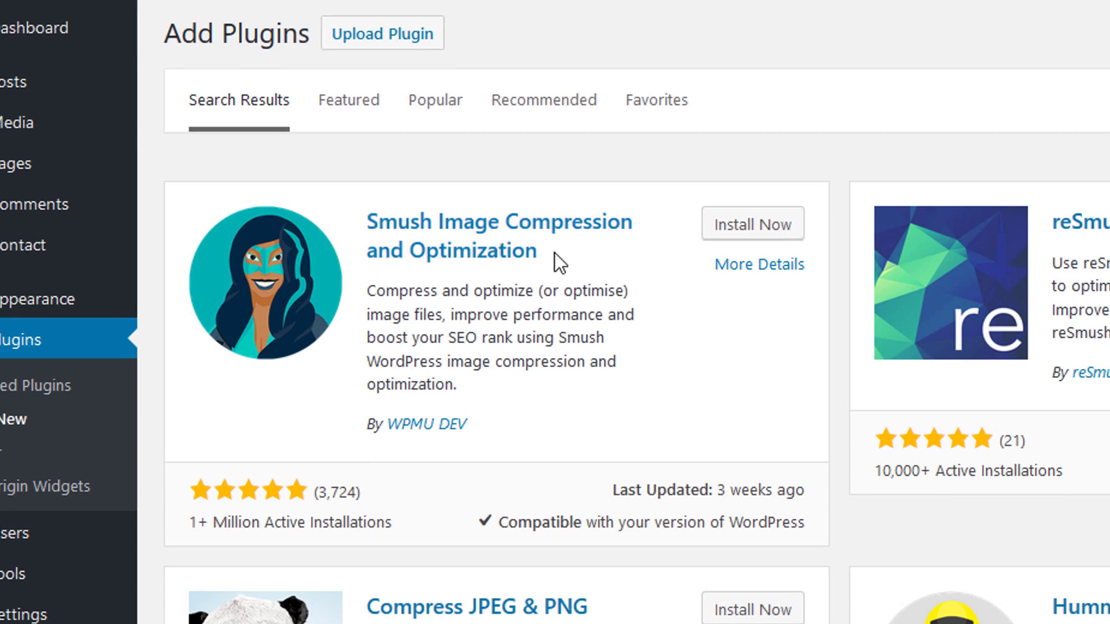
{"action": "left_click", "coordinate": [753, 240]}
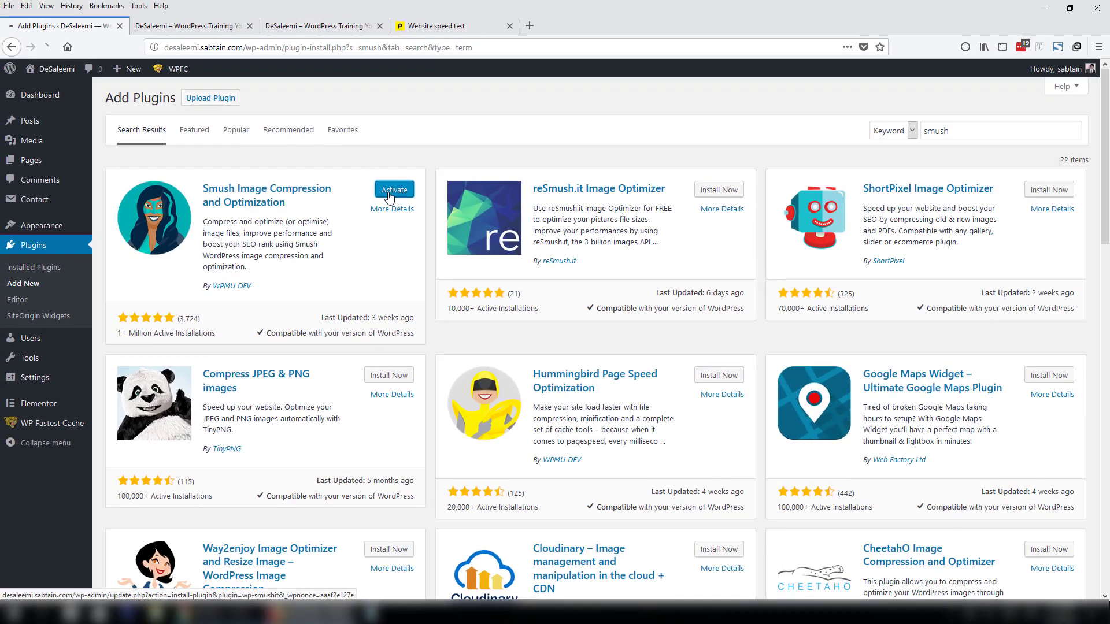
Check the individual file requests and total image size in the Pingdom report
{"action": "left_click", "coordinate": [440, 26]}
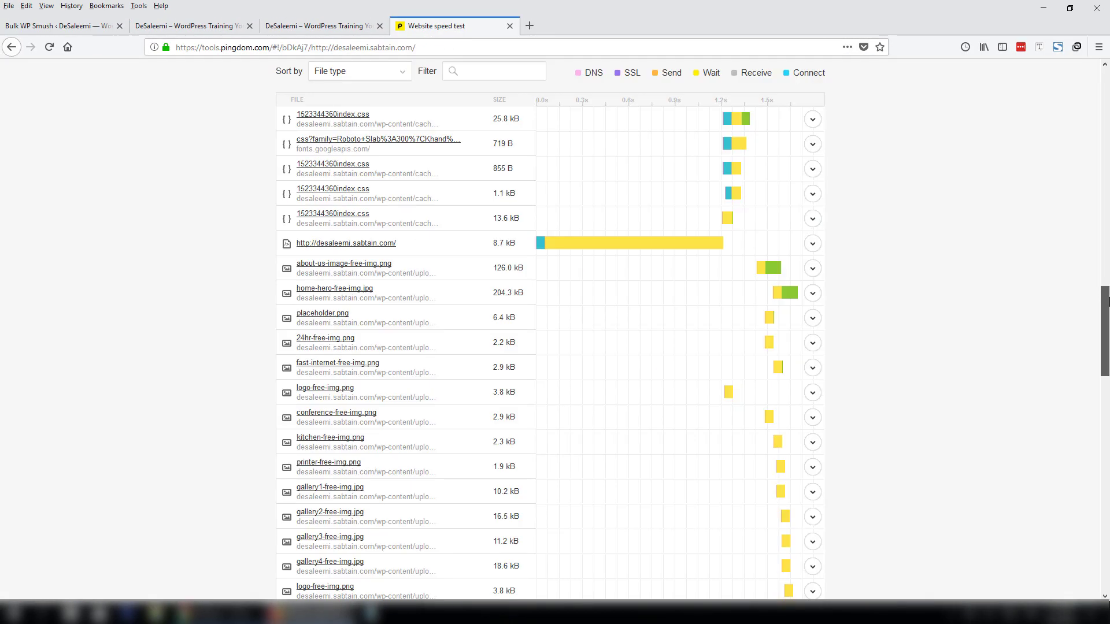
{"action": "left_click_drag", "start_coordinate": [1105, 306], "coordinate": [1106, 392]}
{"action": "scroll", "coordinate": [323, 215], "scroll_direction": "up", "scroll_amount": 15}
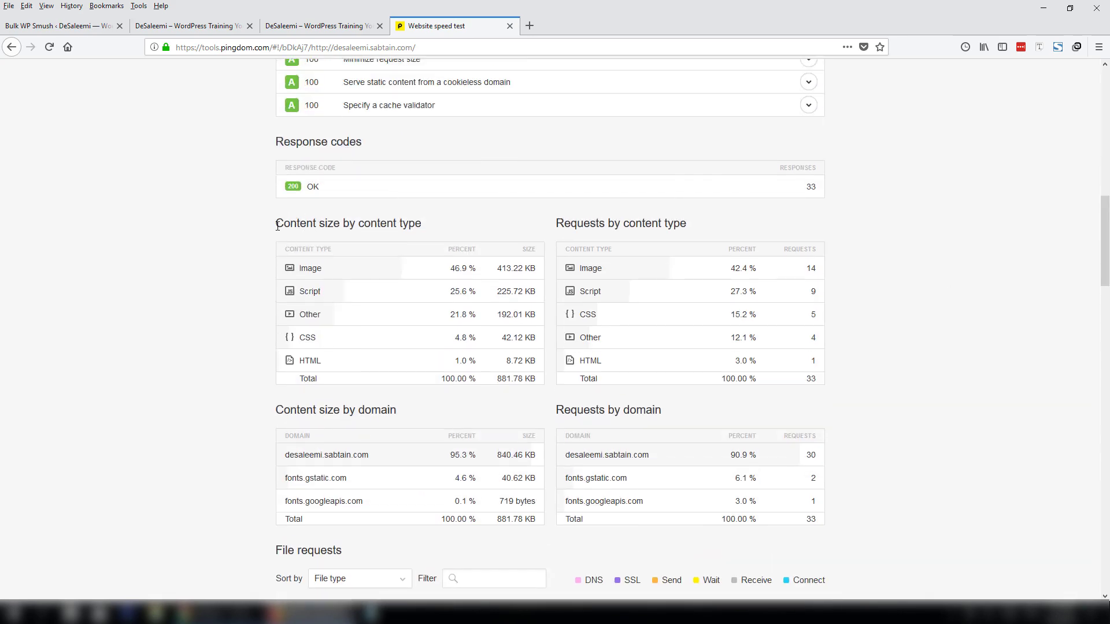
{"action": "left_click_drag", "start_coordinate": [278, 225], "coordinate": [473, 241]}
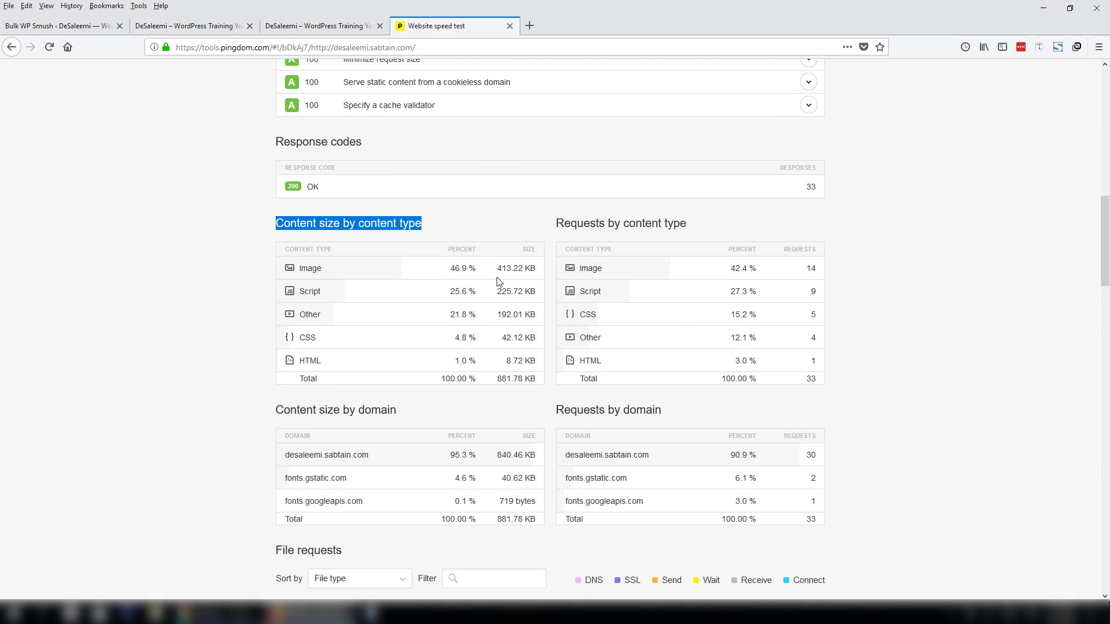
{"action": "left_click_drag", "start_coordinate": [499, 272], "coordinate": [513, 270]}
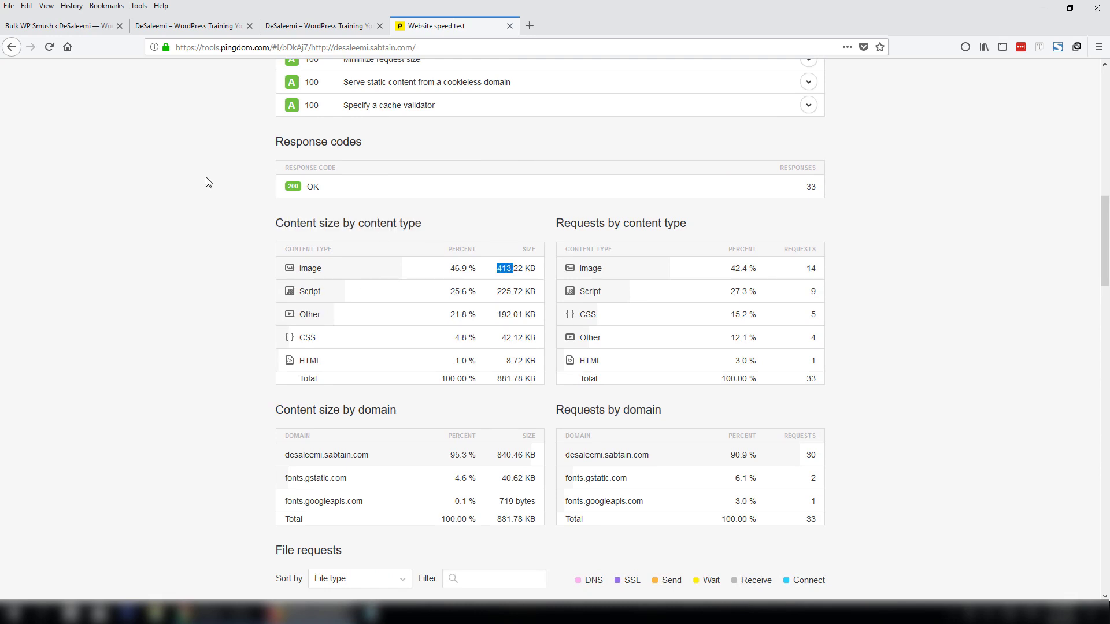
Complete the Smush quick setup with only automatic smushing on upload enabled, and start a bulk smush of the site's images
{"action": "left_click", "coordinate": [84, 28]}
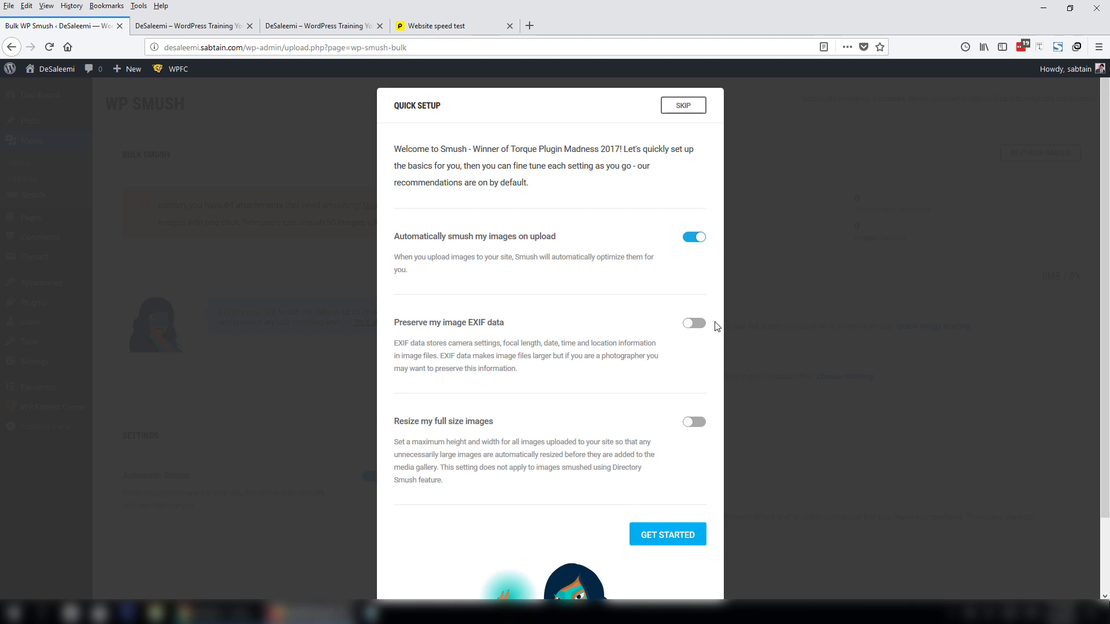
{"action": "left_click", "coordinate": [670, 543]}
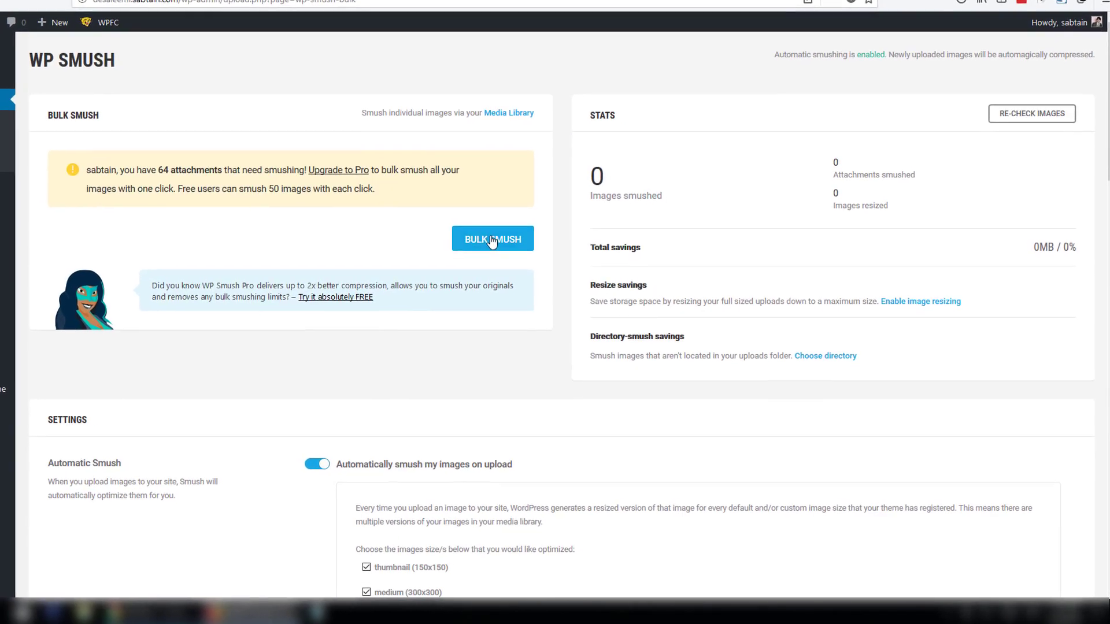
{"action": "left_click", "coordinate": [492, 240]}
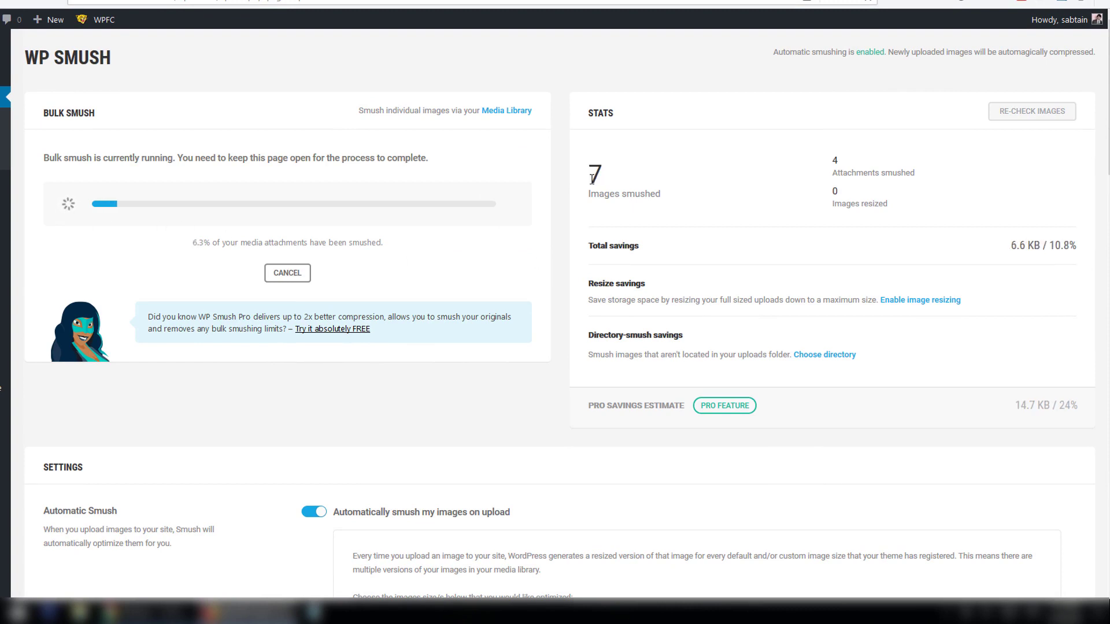
Check the images smushed and total savings in the WP Smush stats, and return to the DeSaleemi home page
{"action": "left_click_drag", "start_coordinate": [592, 179], "coordinate": [662, 196]}
{"action": "left_click", "coordinate": [785, 203]}
{"action": "left_click_drag", "start_coordinate": [1077, 243], "coordinate": [1075, 240]}
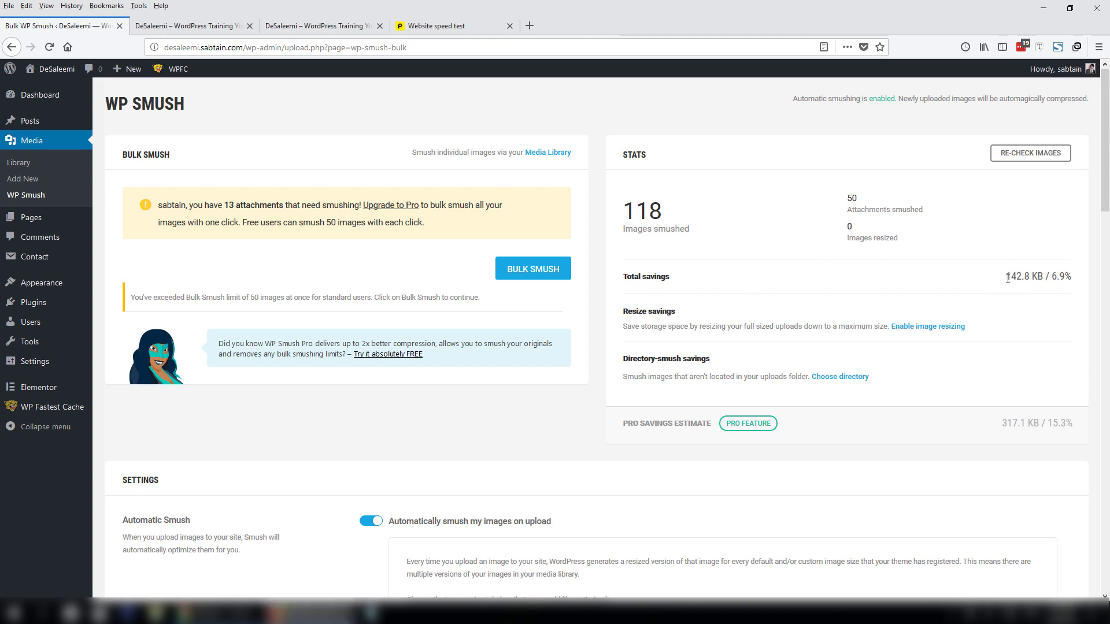
{"action": "left_click_drag", "start_coordinate": [1006, 277], "coordinate": [1045, 275]}
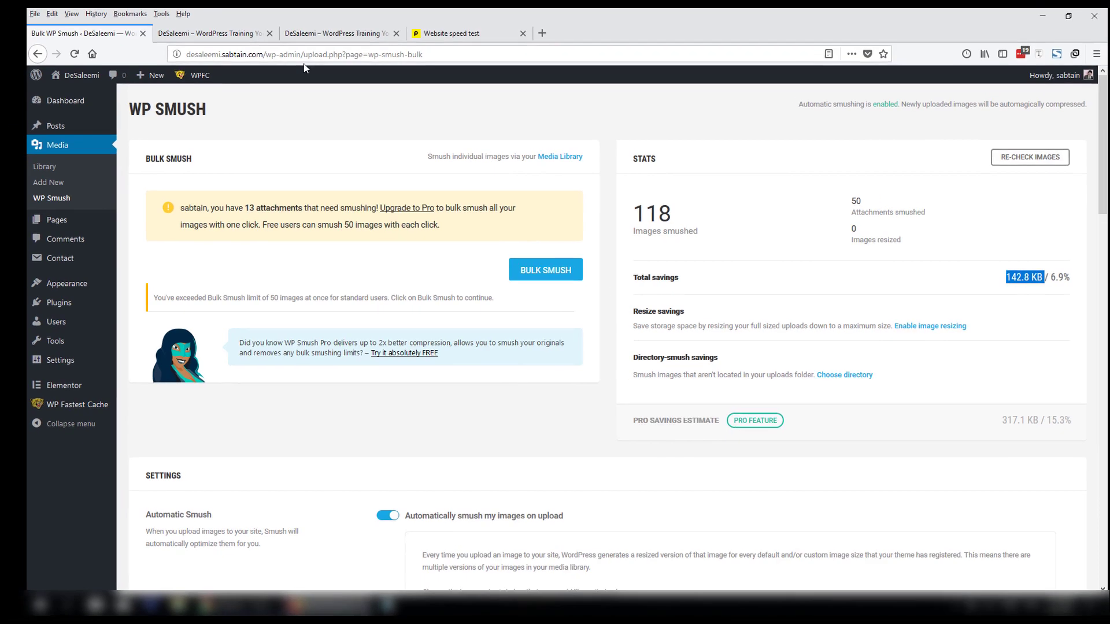
{"action": "left_click", "coordinate": [284, 52]}
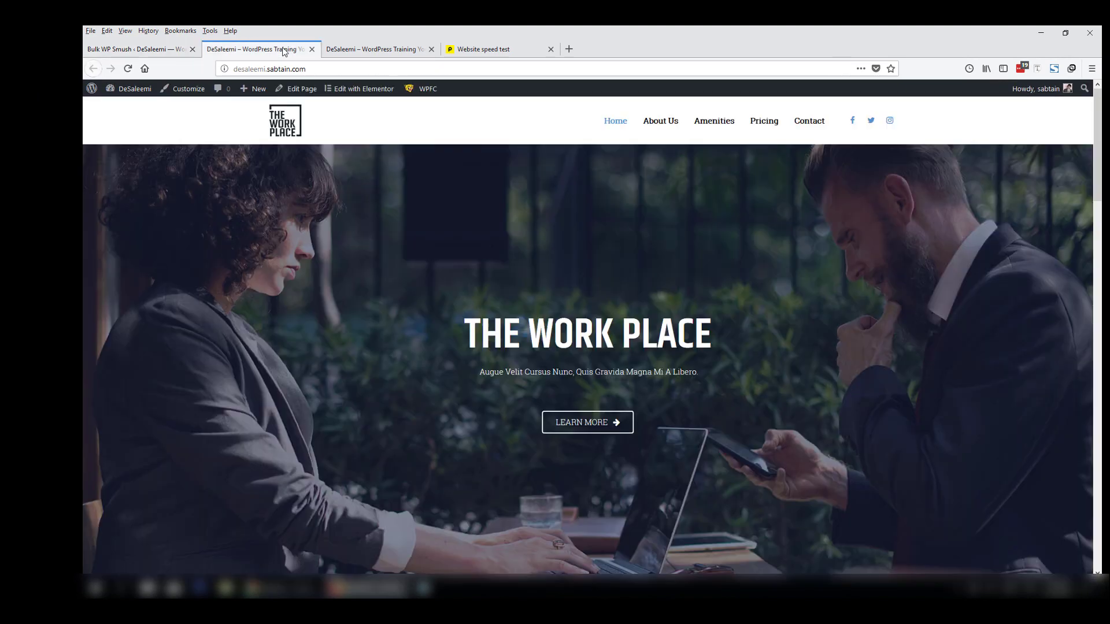
Reload the DeSaleemi home page and look through its images down to the footer
{"action": "left_click", "coordinate": [319, 67]}
{"action": "key", "text": "Return"}
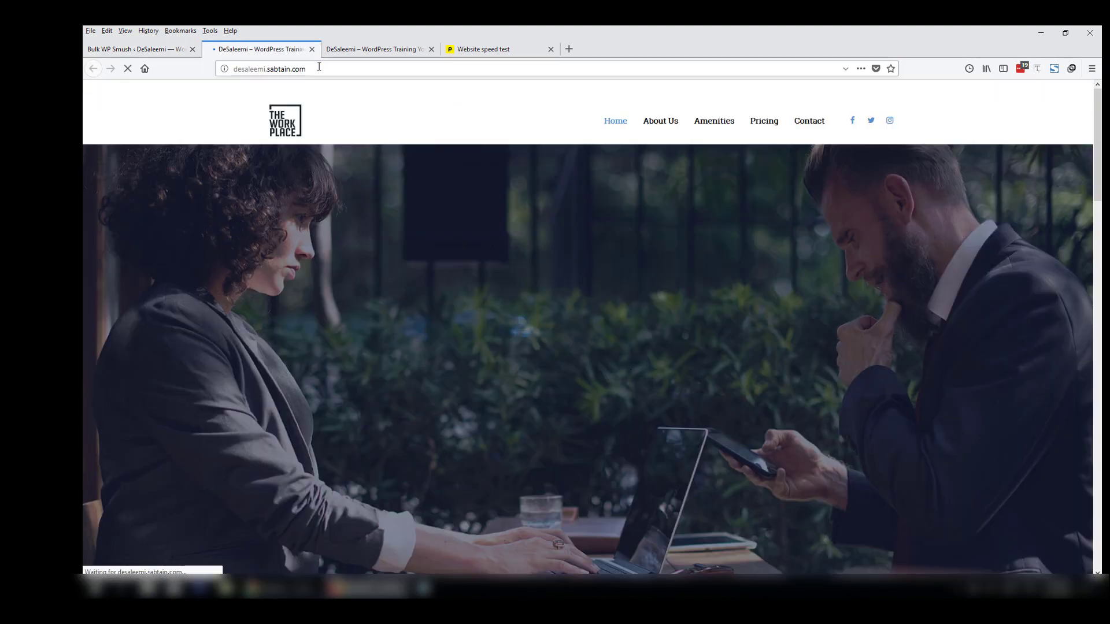
{"action": "scroll", "coordinate": [392, 279], "scroll_direction": "down", "scroll_amount": 10}
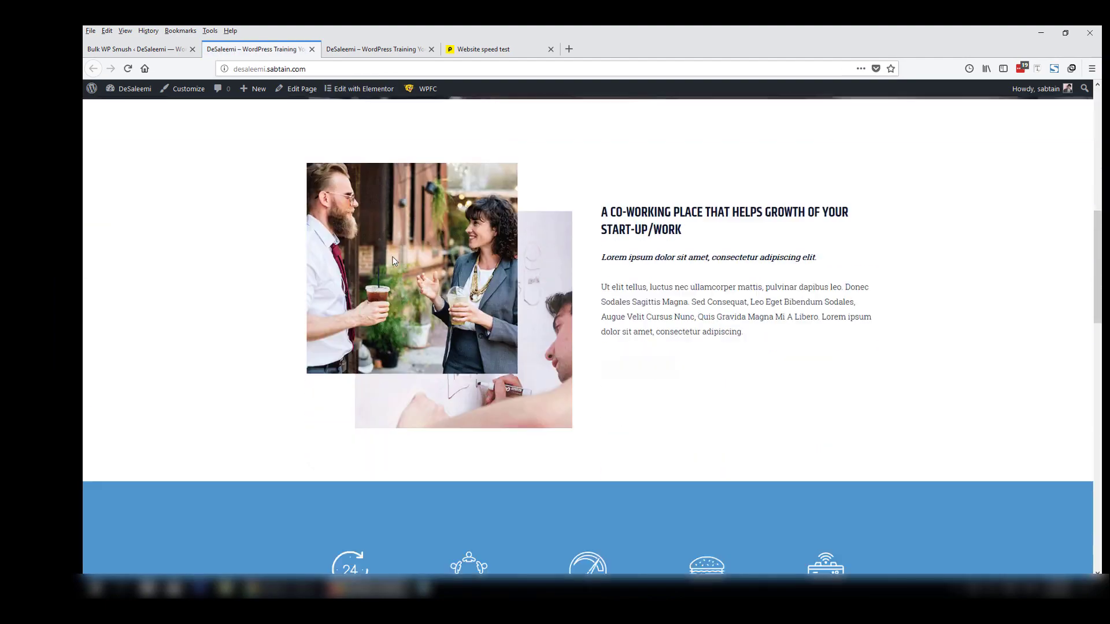
{"action": "scroll", "coordinate": [393, 262], "scroll_direction": "down", "scroll_amount": 15}
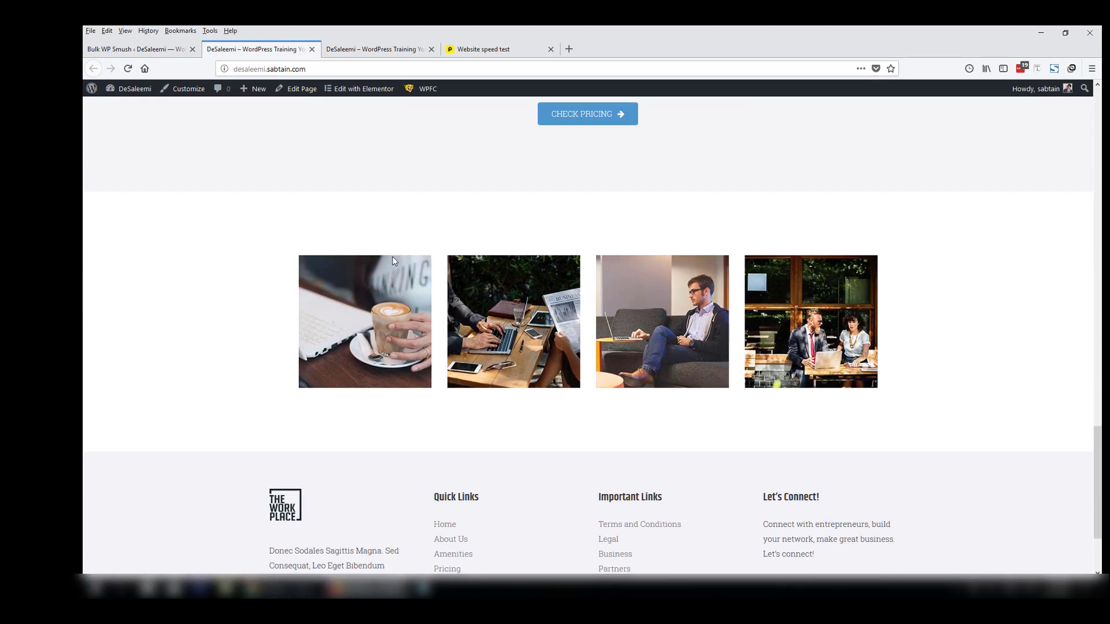
{"action": "key", "text": "Home"}
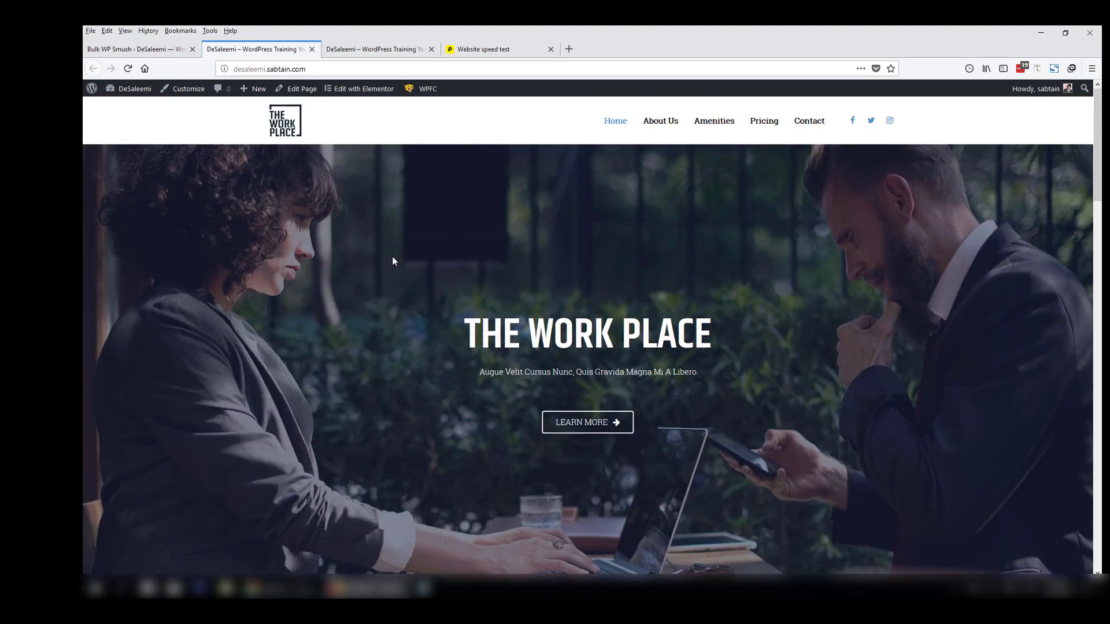
Switch to the Pingdom report and check the image size under content size by content type
{"action": "left_click", "coordinate": [512, 46]}
{"action": "double_click", "coordinate": [545, 276]}
{"action": "left_click", "coordinate": [544, 276]}
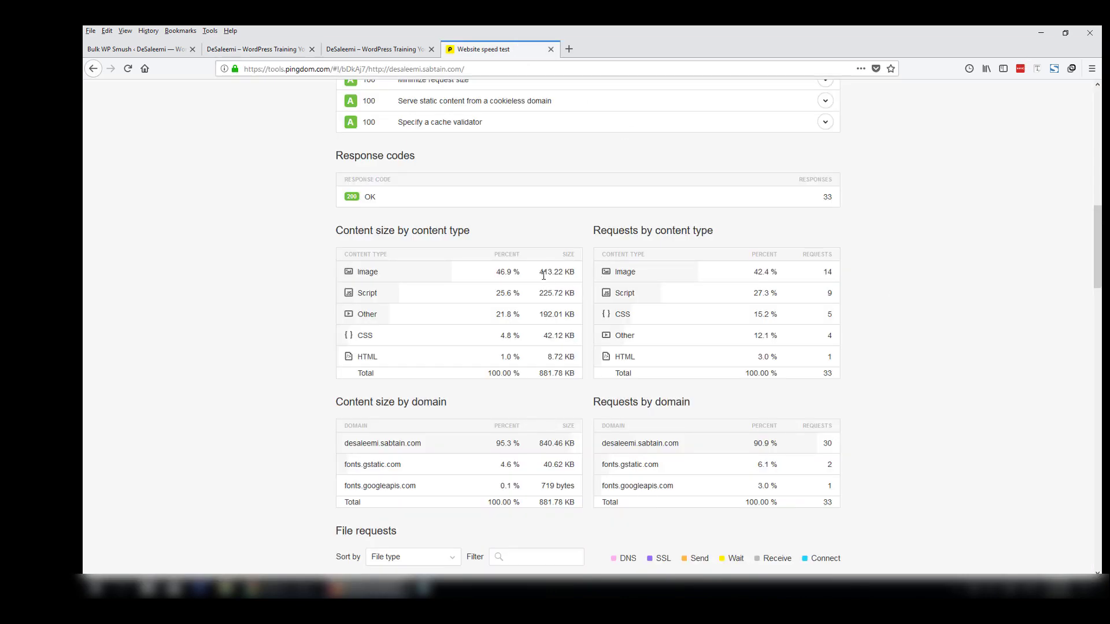
{"action": "left_click_drag", "start_coordinate": [541, 272], "coordinate": [553, 273]}
Check the load time and page size in the existing report's summary, and rerun the speed test for the site
{"action": "left_click_drag", "start_coordinate": [1097, 248], "coordinate": [1097, 169]}
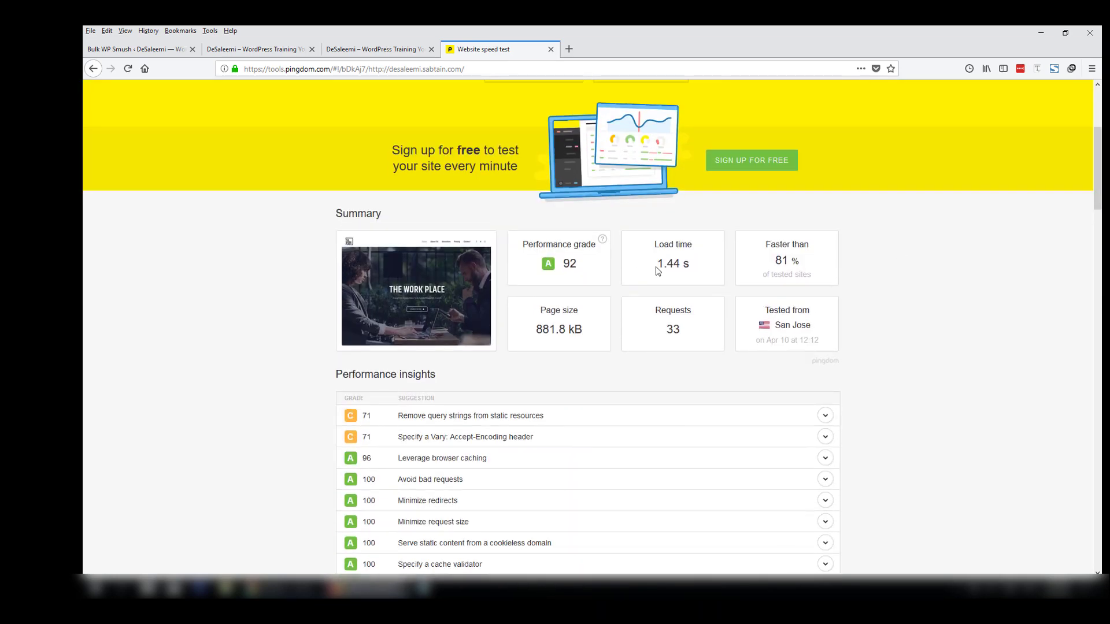
{"action": "left_click_drag", "start_coordinate": [657, 270], "coordinate": [694, 272]}
{"action": "left_click_drag", "start_coordinate": [536, 329], "coordinate": [566, 329]}
{"action": "scroll", "coordinate": [587, 327], "scroll_direction": "up", "scroll_amount": 4}
{"action": "left_click", "coordinate": [812, 258]}
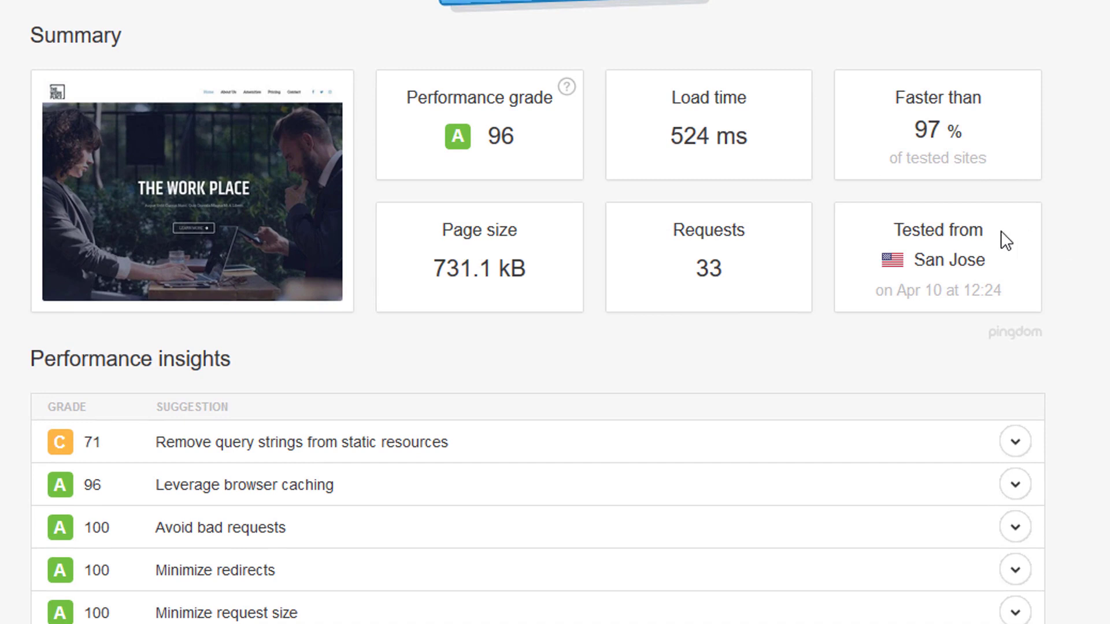
Check the performance grade, load time, page size and faster-than percentage in the new Pingdom summary
{"action": "left_click_drag", "start_coordinate": [488, 138], "coordinate": [525, 145]}
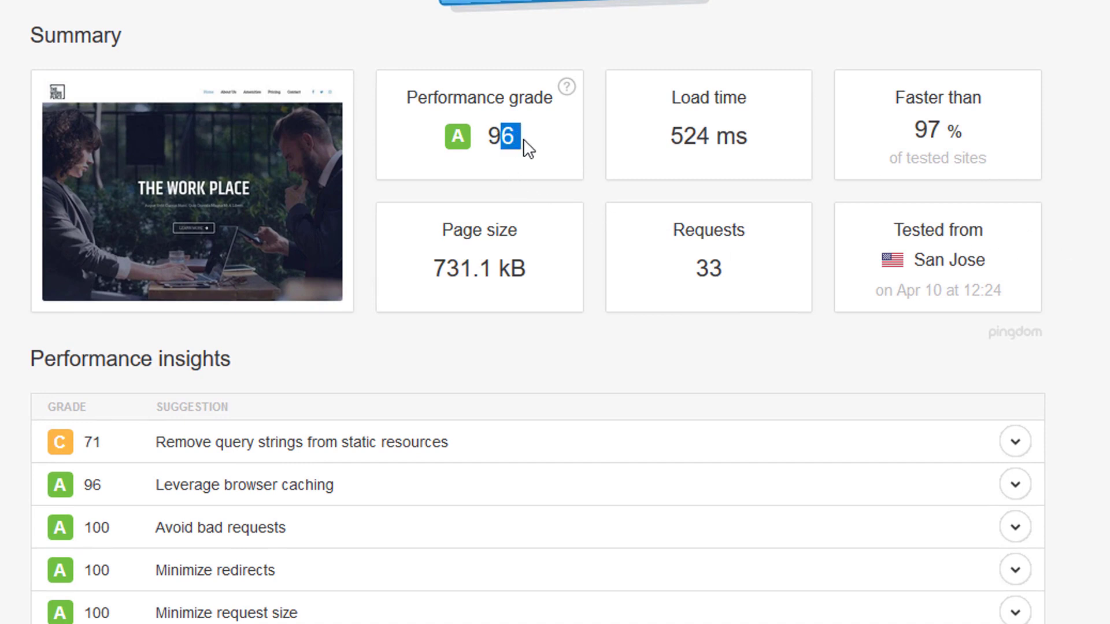
{"action": "left_click", "coordinate": [647, 145]}
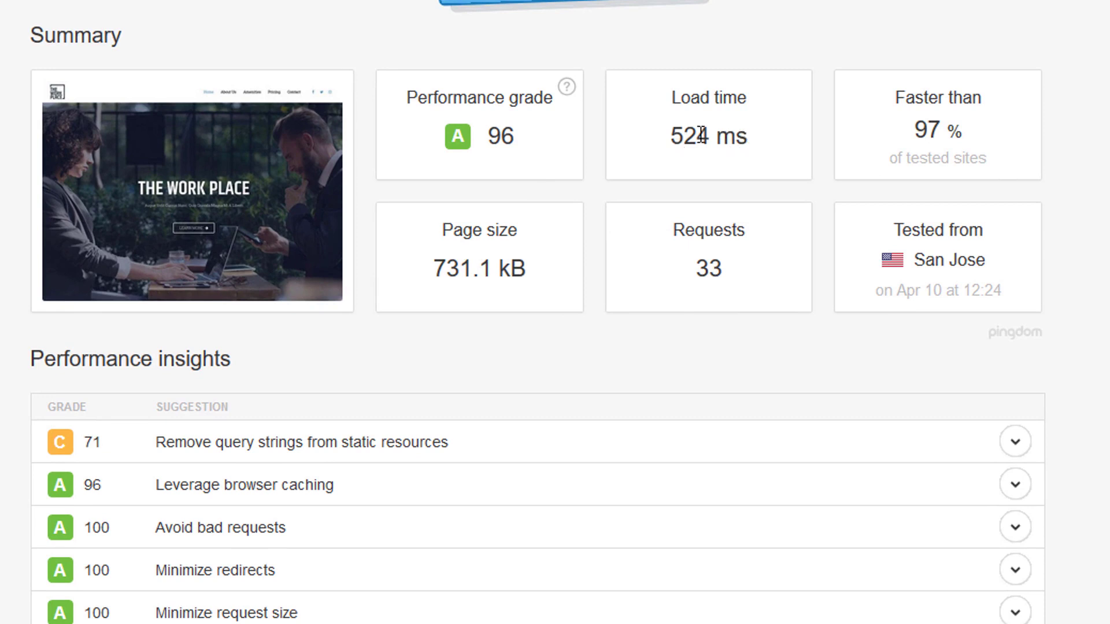
{"action": "triple_click", "coordinate": [703, 139]}
{"action": "left_click_drag", "start_coordinate": [433, 267], "coordinate": [527, 269]}
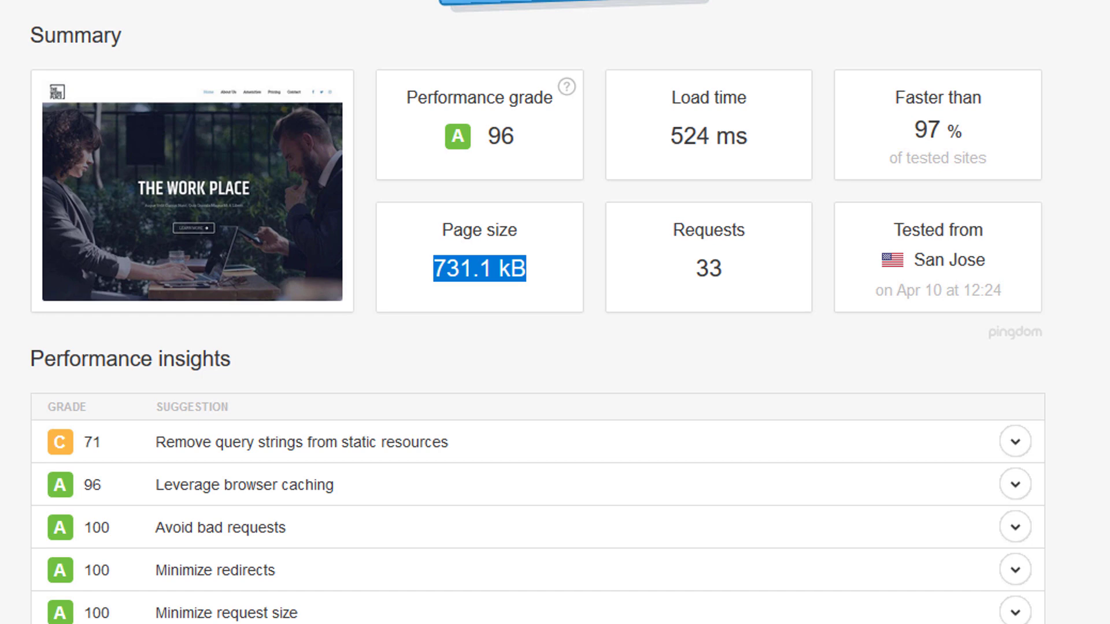
{"action": "left_click_drag", "start_coordinate": [912, 130], "coordinate": [964, 132]}
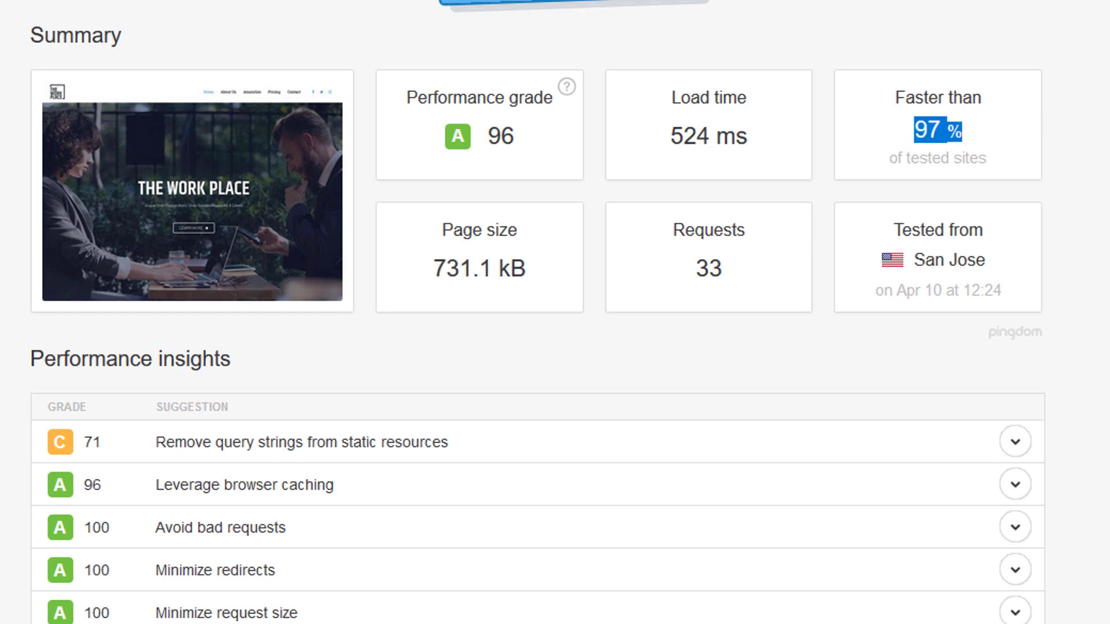
Review the performance insights and the image content size in the new Pingdom report
{"action": "scroll", "coordinate": [267, 219], "scroll_direction": "down", "scroll_amount": 10}
{"action": "scroll", "coordinate": [267, 219], "scroll_direction": "up", "scroll_amount": 6}
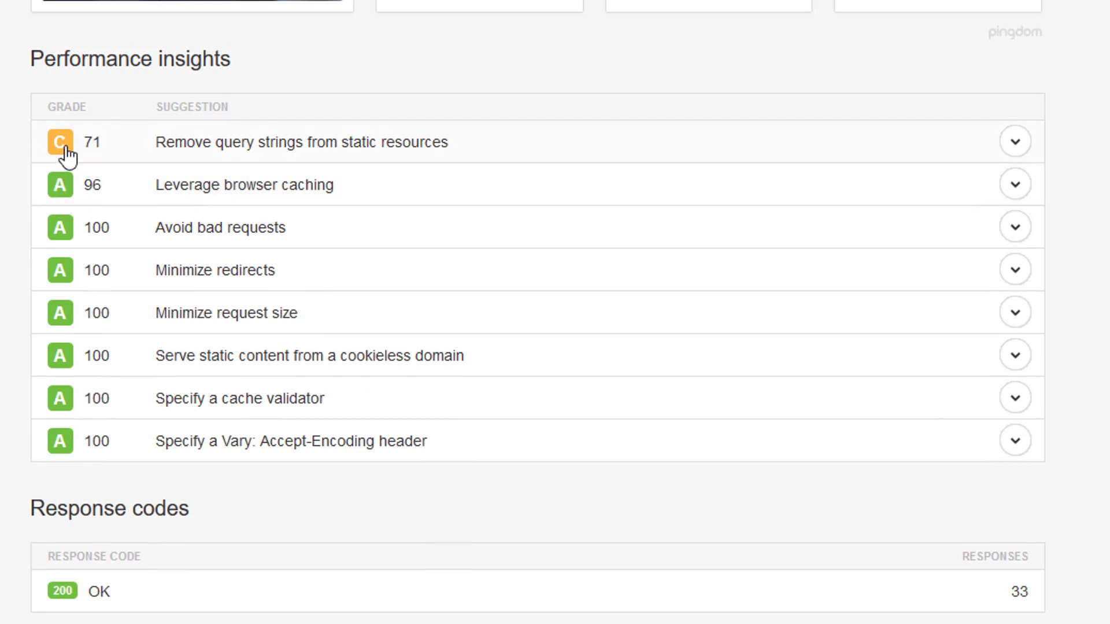
{"action": "scroll", "coordinate": [840, 198], "scroll_direction": "down", "scroll_amount": 8}
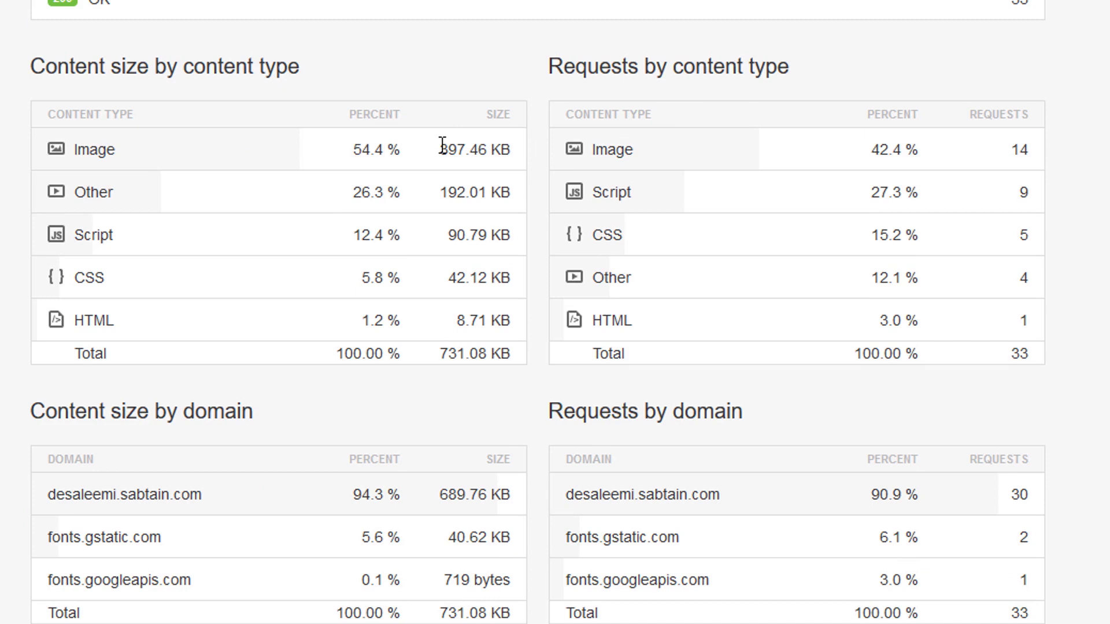
{"action": "left_click_drag", "start_coordinate": [440, 149], "coordinate": [511, 152]}
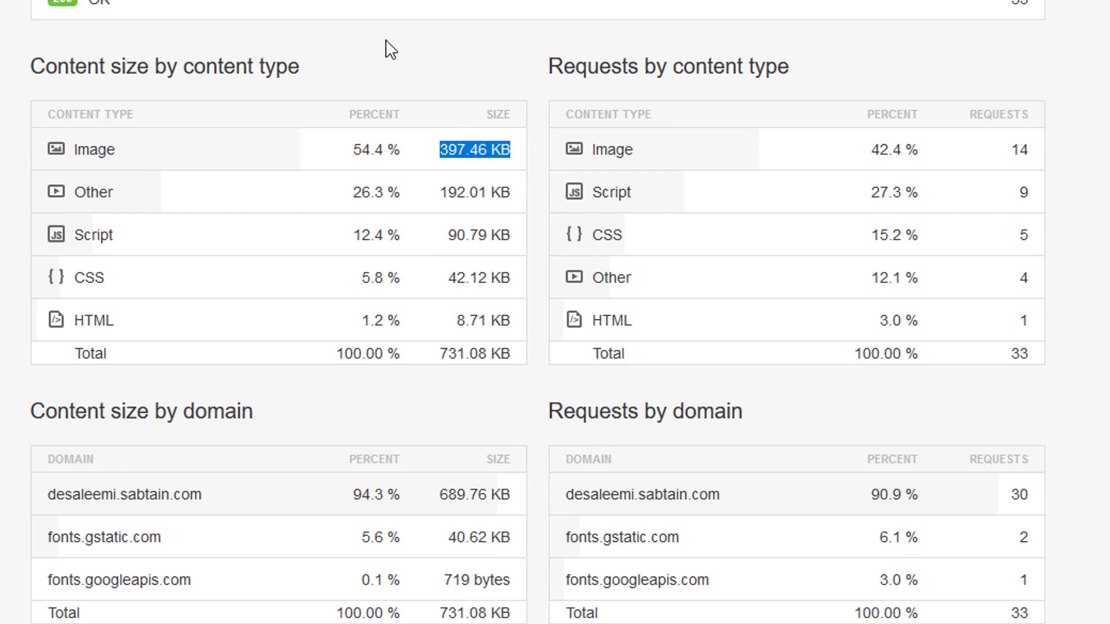
{"action": "scroll", "coordinate": [555, 313], "scroll_direction": "up", "scroll_amount": 8}
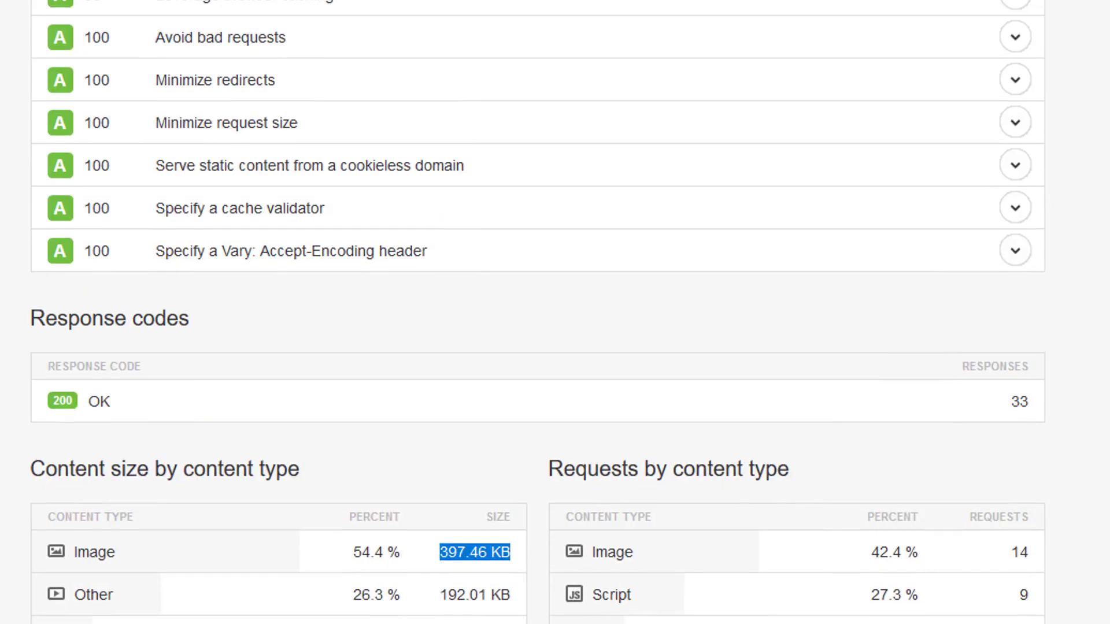